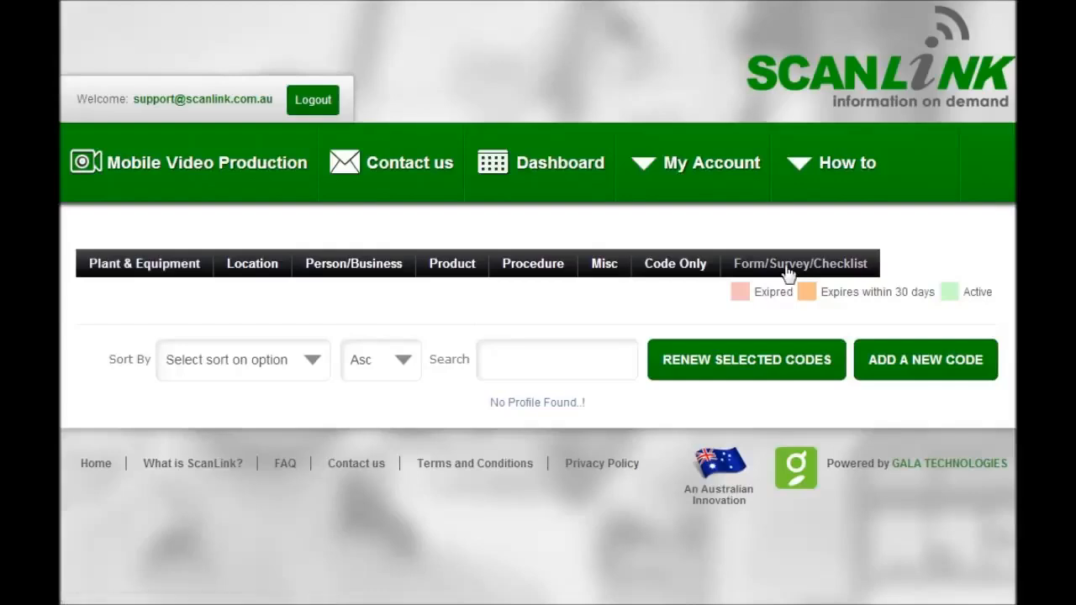
# Add a new Form/Survey/Checklist code and set its code profile name to "My Form"
pyautogui.click(920, 377)
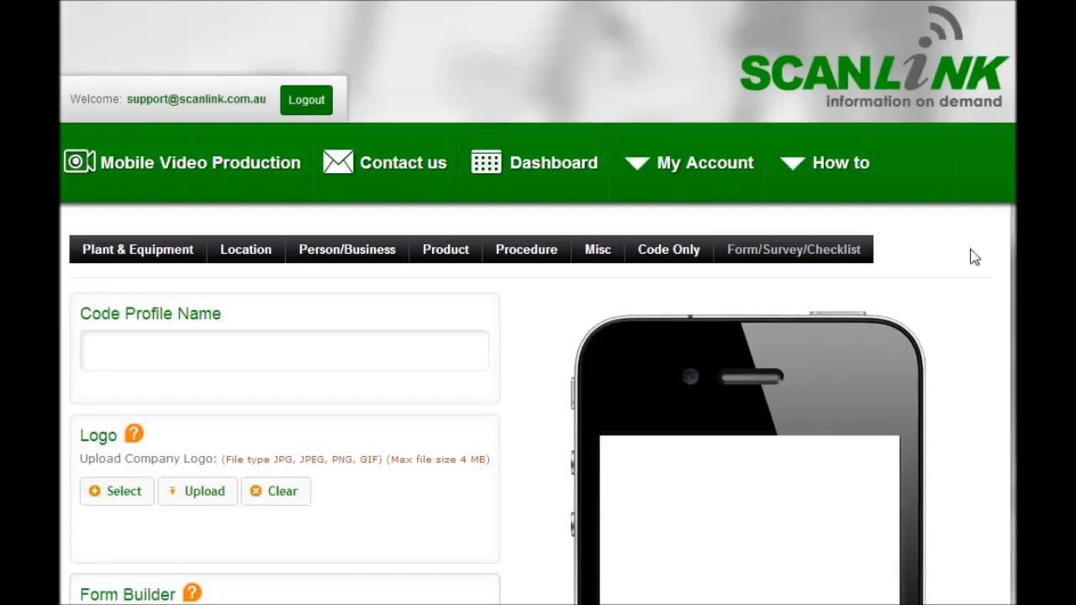
pyautogui.scroll(-3, 906, 239)
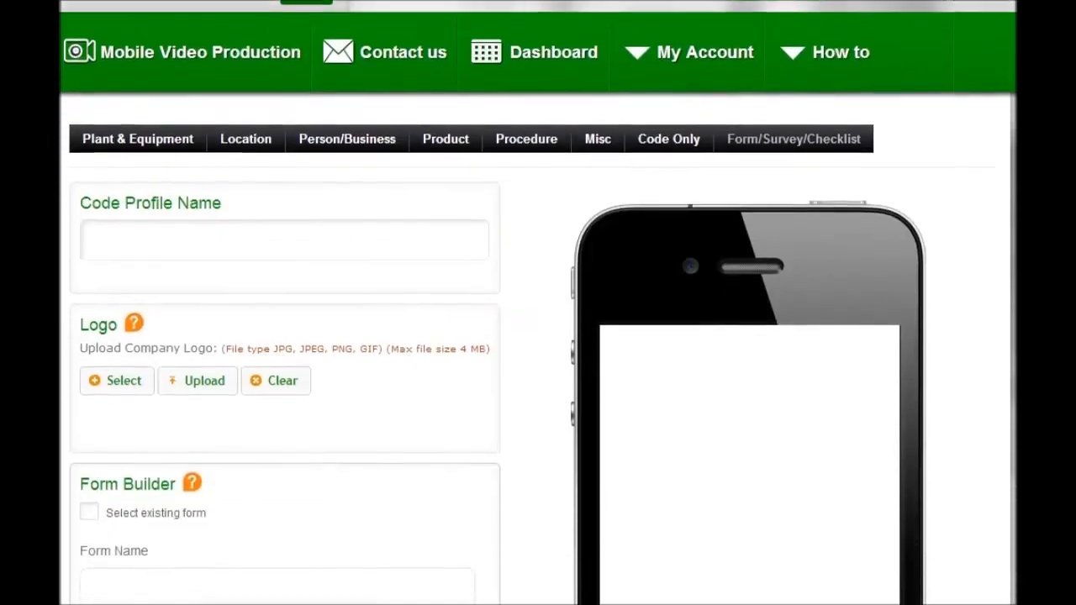
pyautogui.click(125, 236)
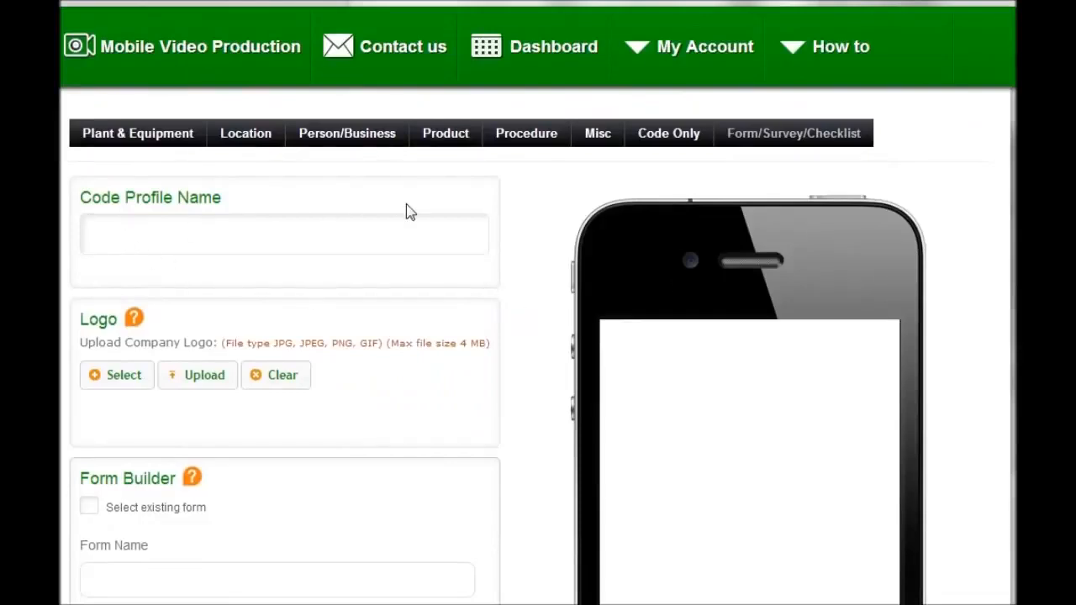
pyautogui.write('My Form')
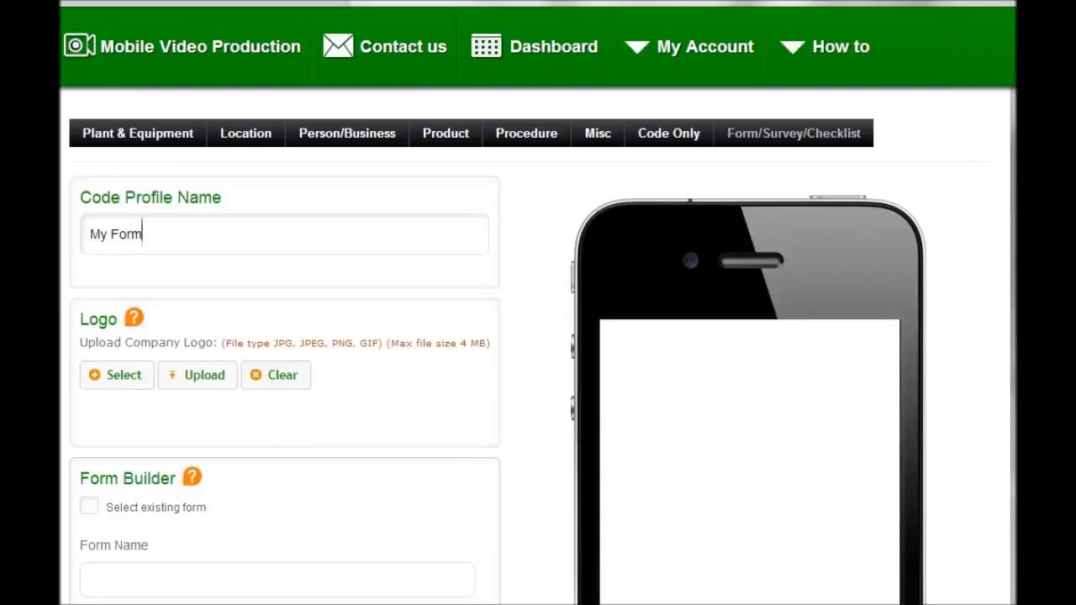
# View the existing forms available for reuse in the Form Builder and close the list without selecting one
pyautogui.scroll(-5, 538, 336)
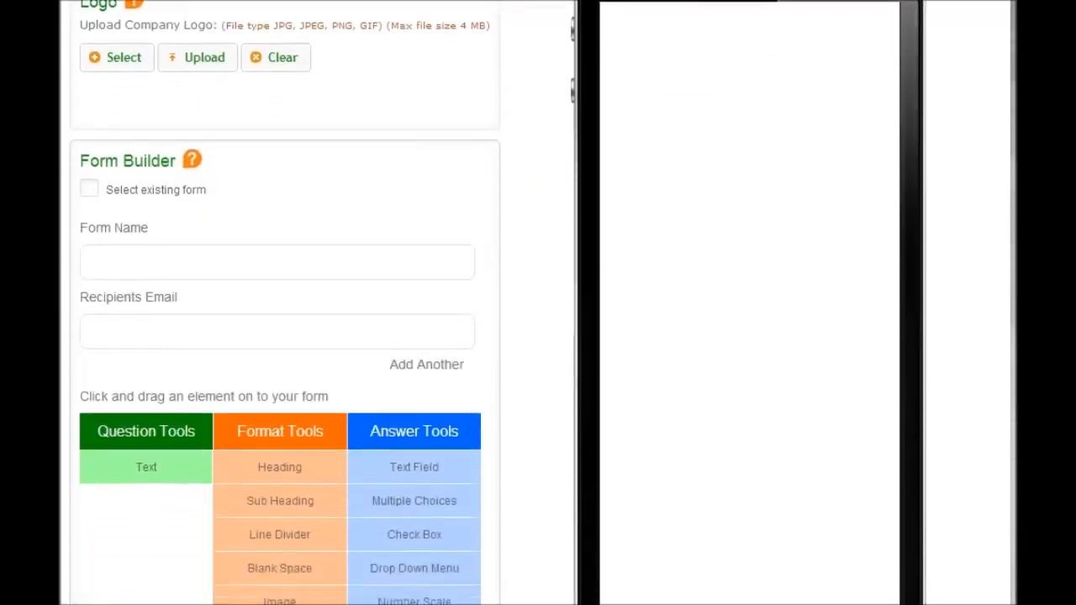
pyautogui.scroll(-1, 538, 336)
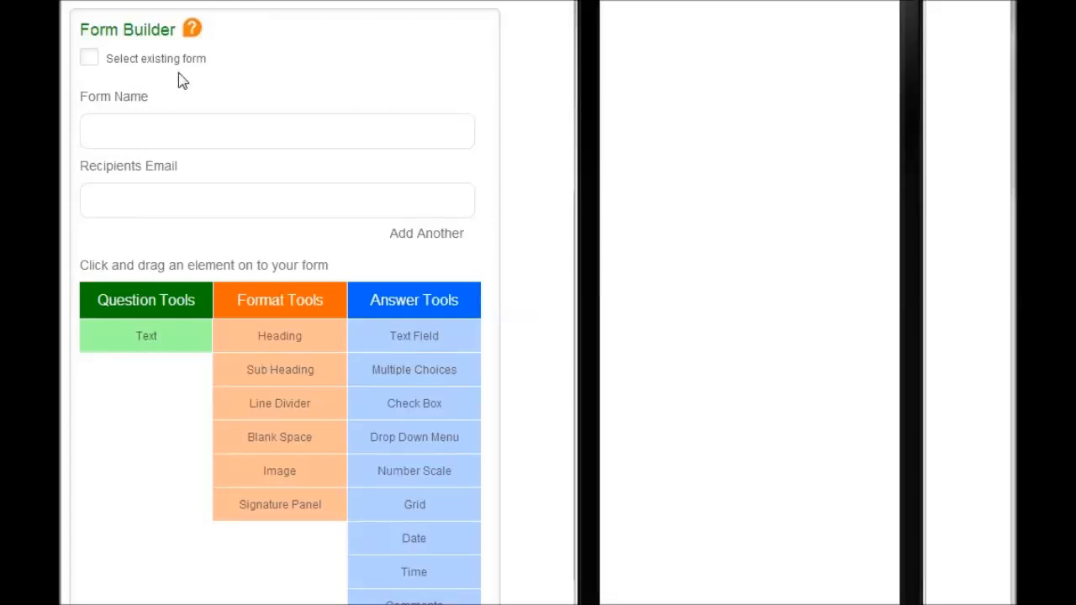
pyautogui.click(89, 58)
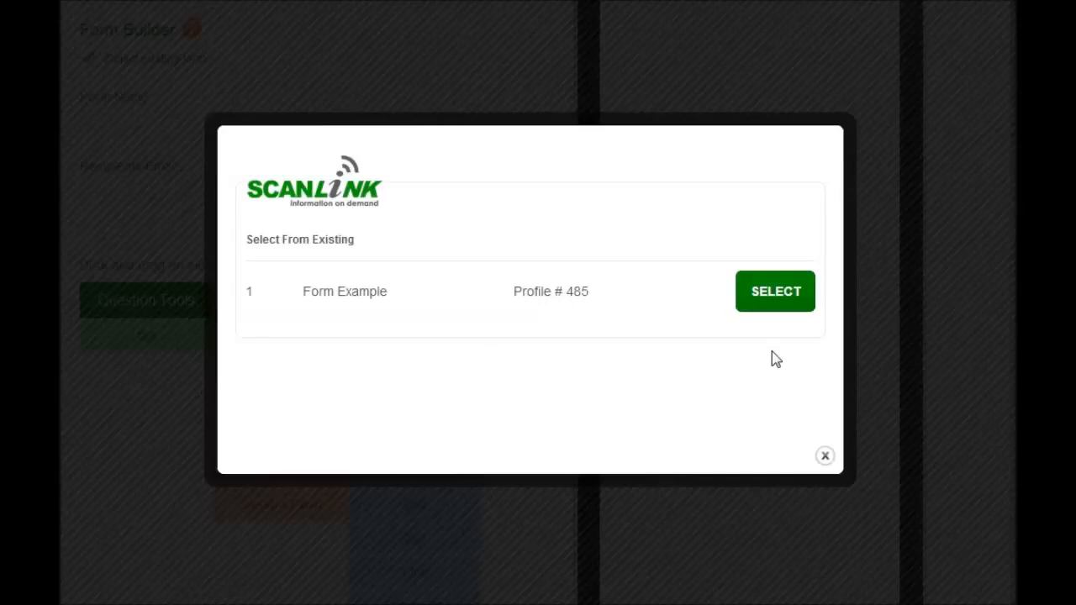
pyautogui.click(825, 456)
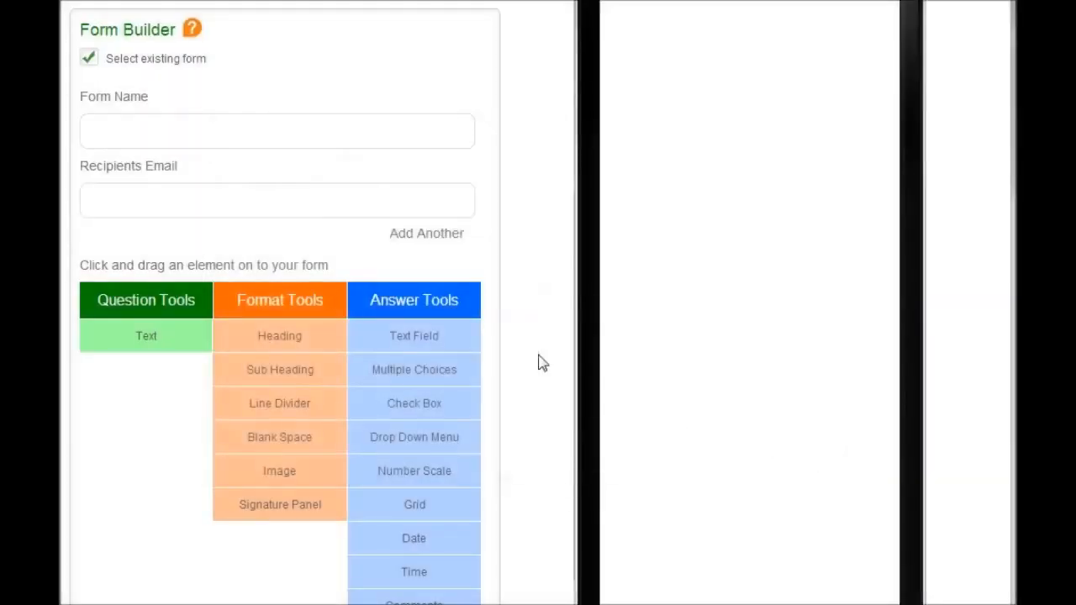
# Name the form "My Form Tutorial" in the Form Builder
pyautogui.click(104, 129)
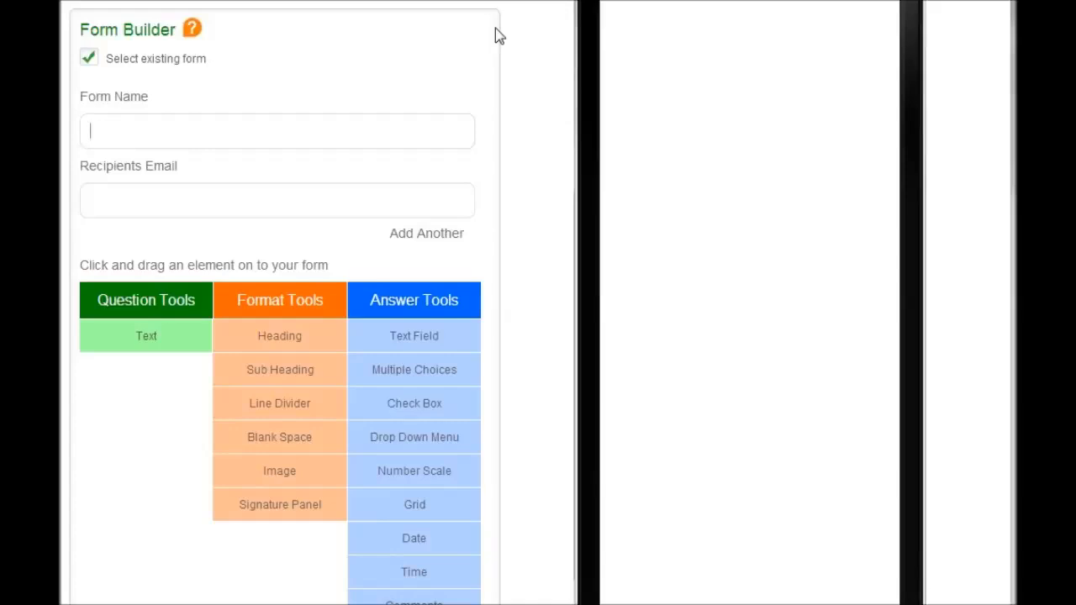
pyautogui.write('My Form Tutorial')
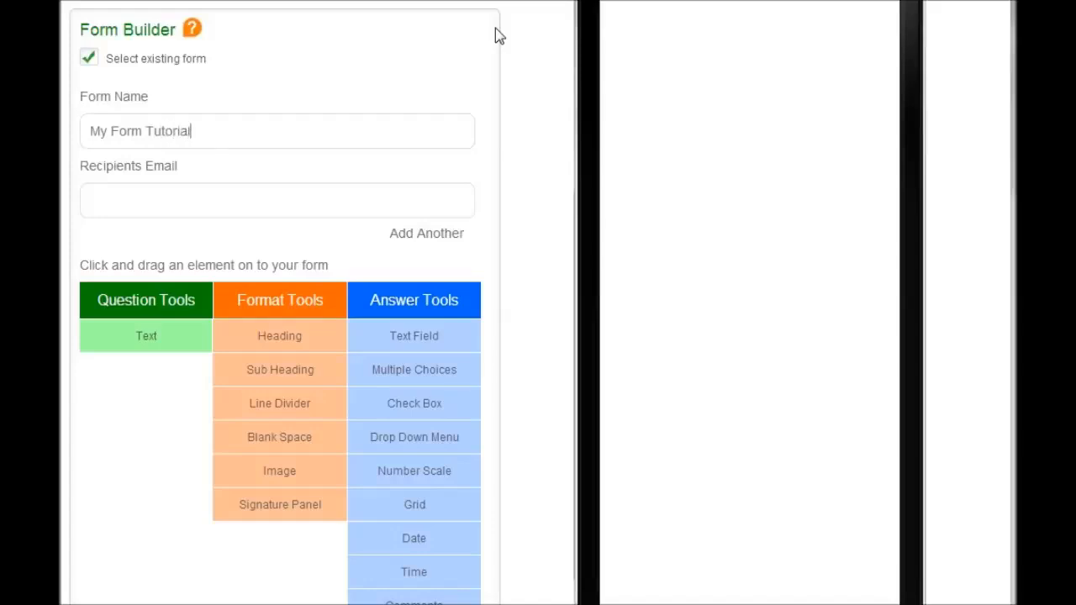
# Enter the support e-mail address as the form's recipient
pyautogui.click(133, 209)
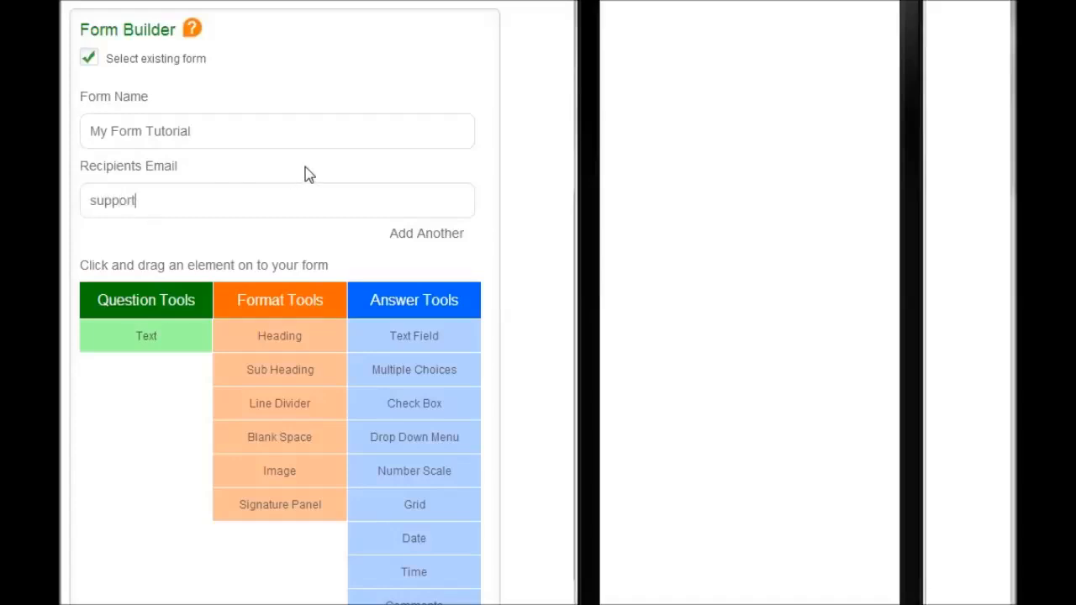
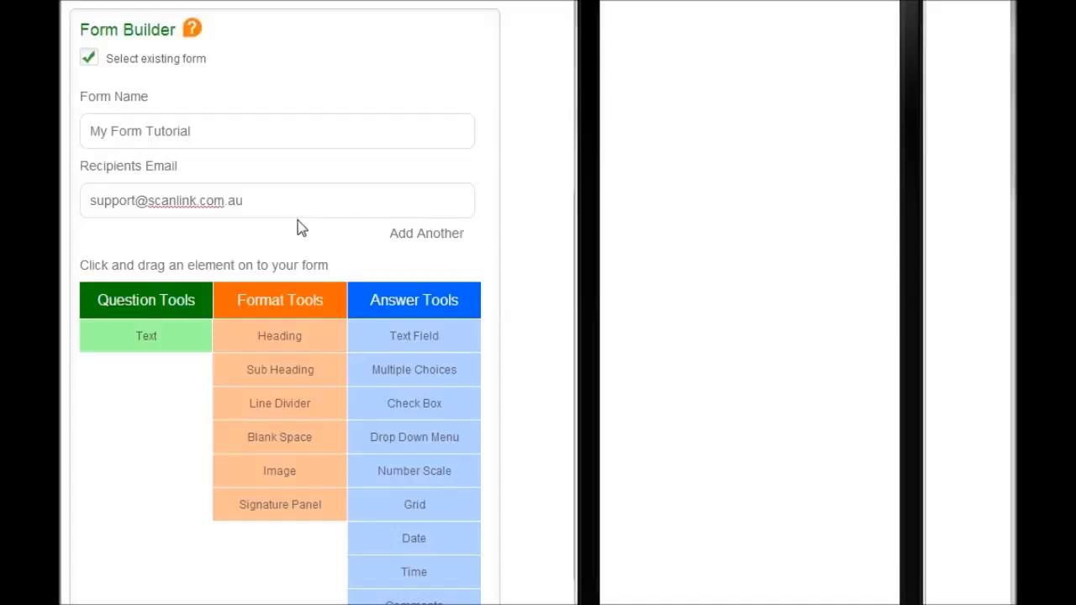
# Try adding two extra recipient e-mail fields to the form, and remove both
pyautogui.click(429, 236)
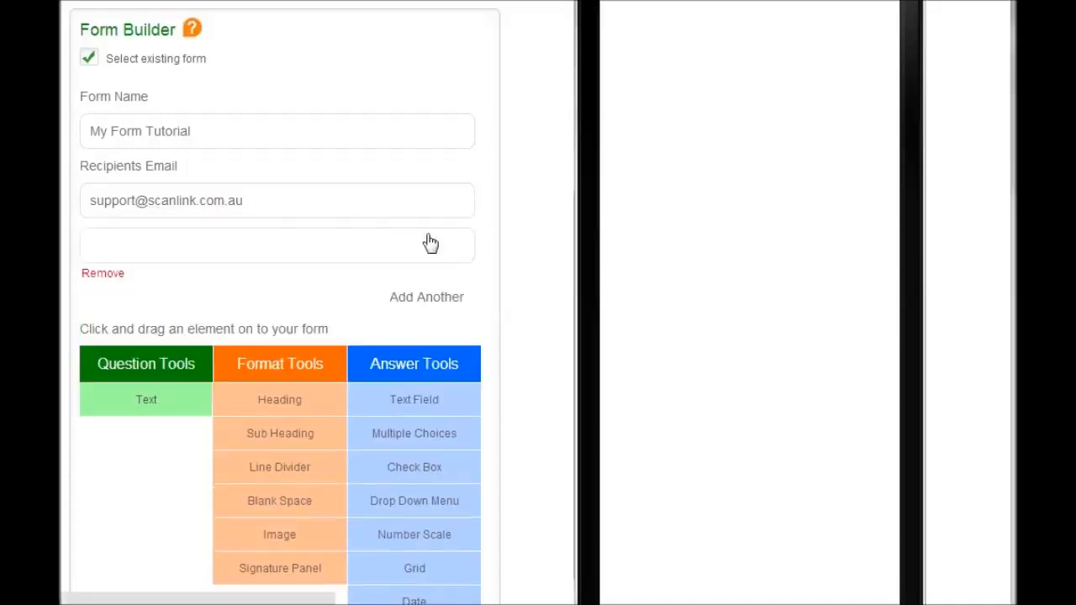
pyautogui.click(427, 296)
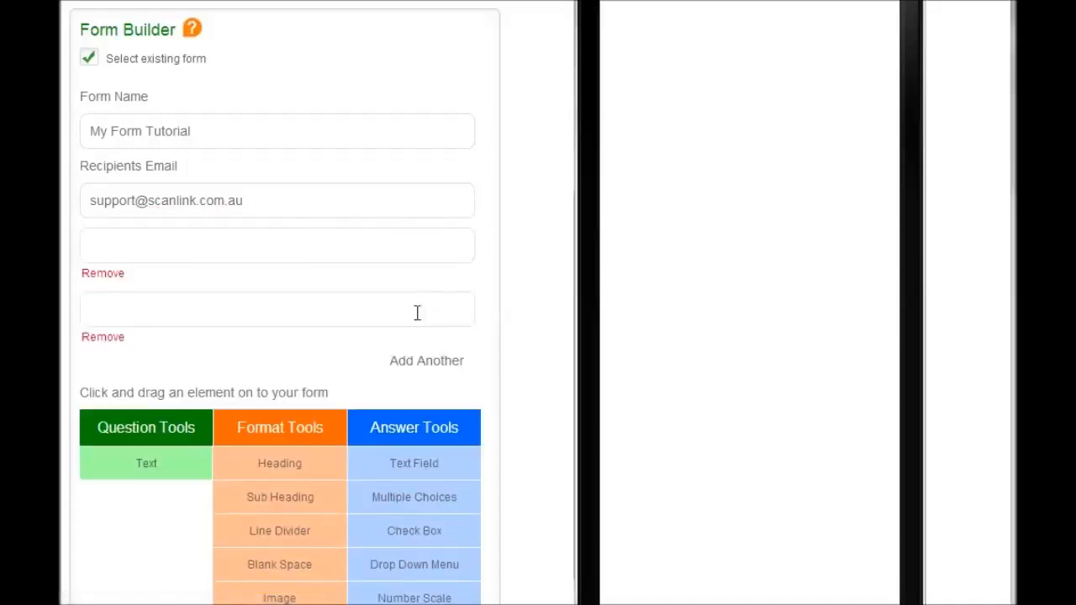
pyautogui.click(114, 338)
pyautogui.click(118, 274)
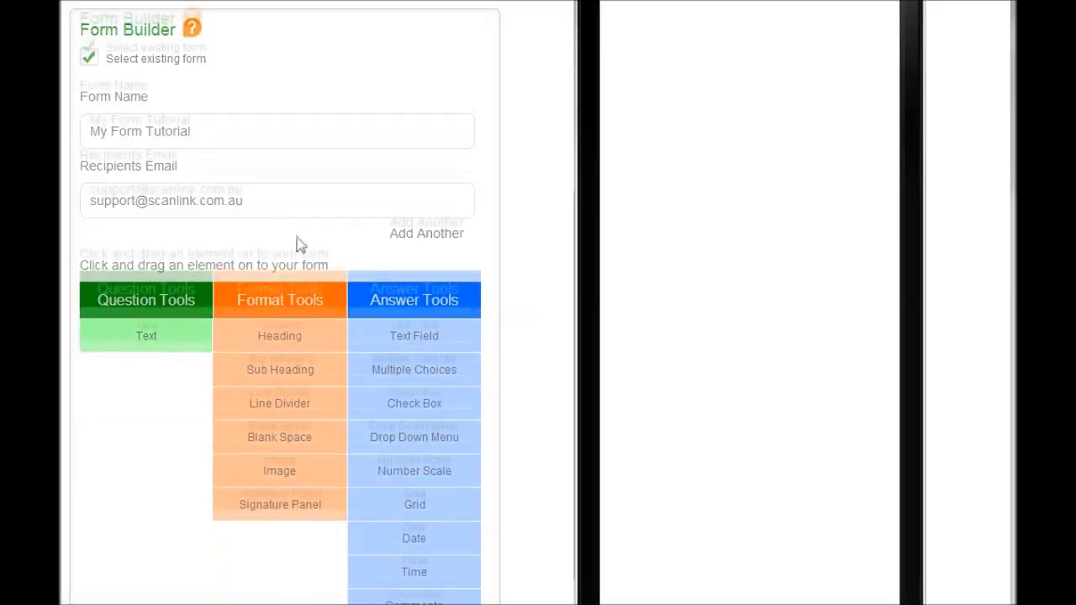
# Add a Heading element to the empty form with the text "My Form" and save it
pyautogui.scroll(-1, 490, 389)
pyautogui.scroll(-3, 547, 302)
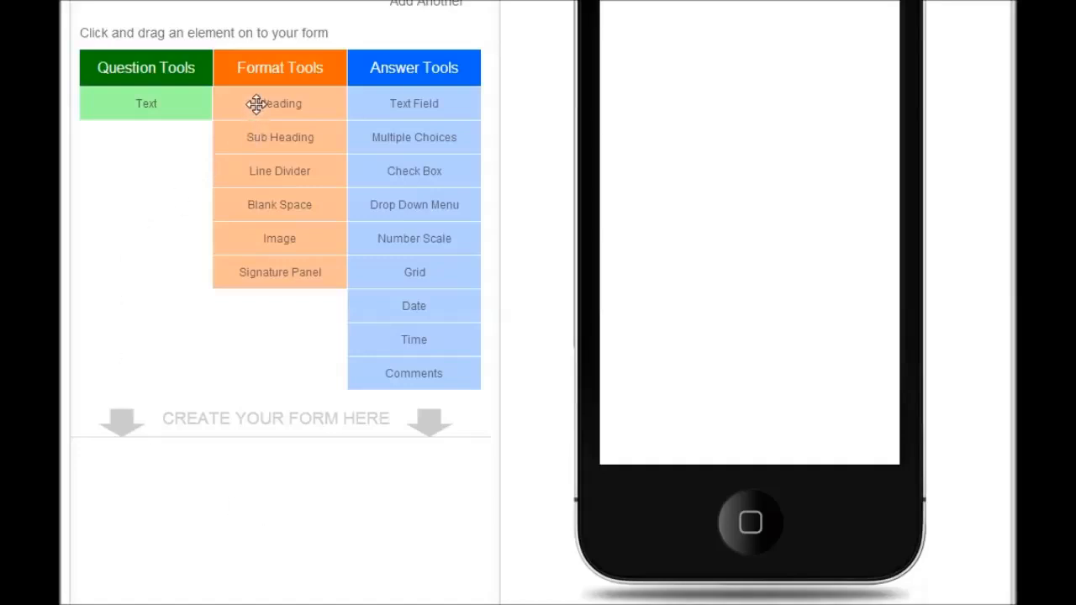
pyautogui.moveTo(257, 104); pyautogui.dragTo(201, 481)
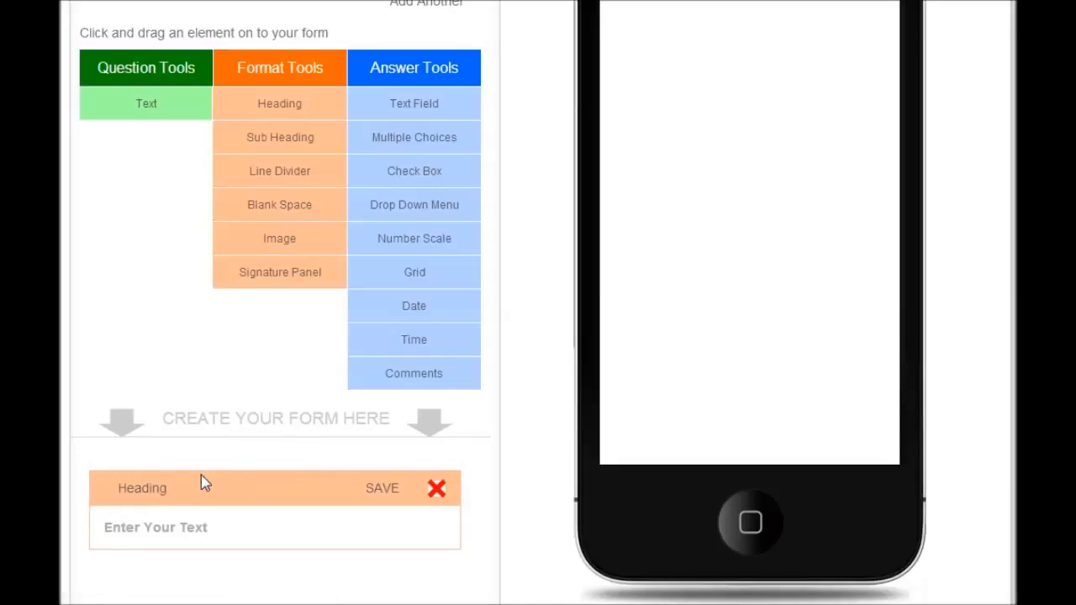
pyautogui.click(150, 528)
pyautogui.write('My')
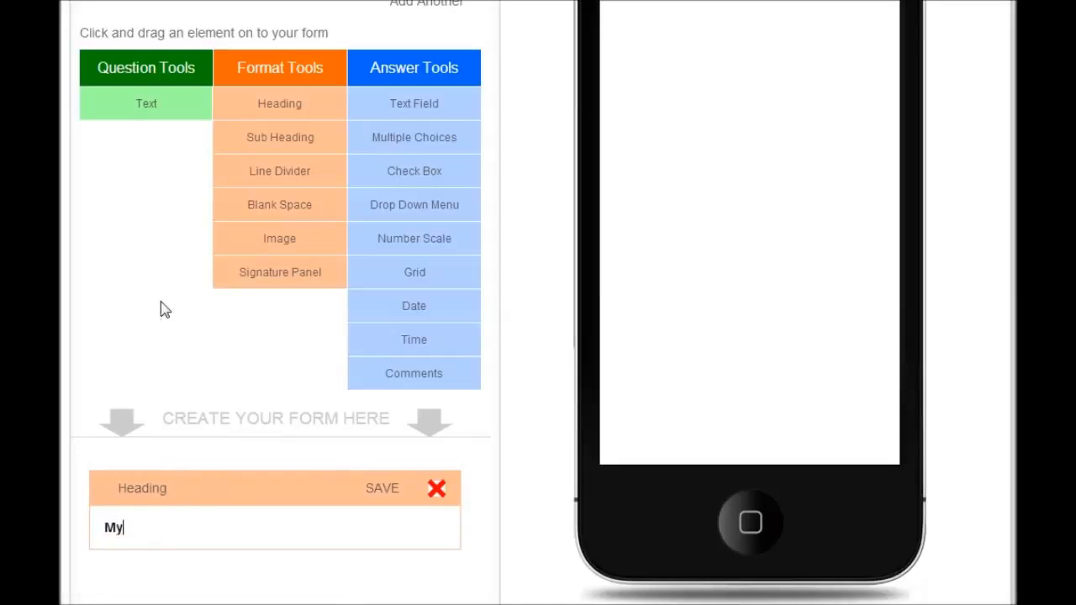
pyautogui.write(' Form')
pyautogui.click(382, 494)
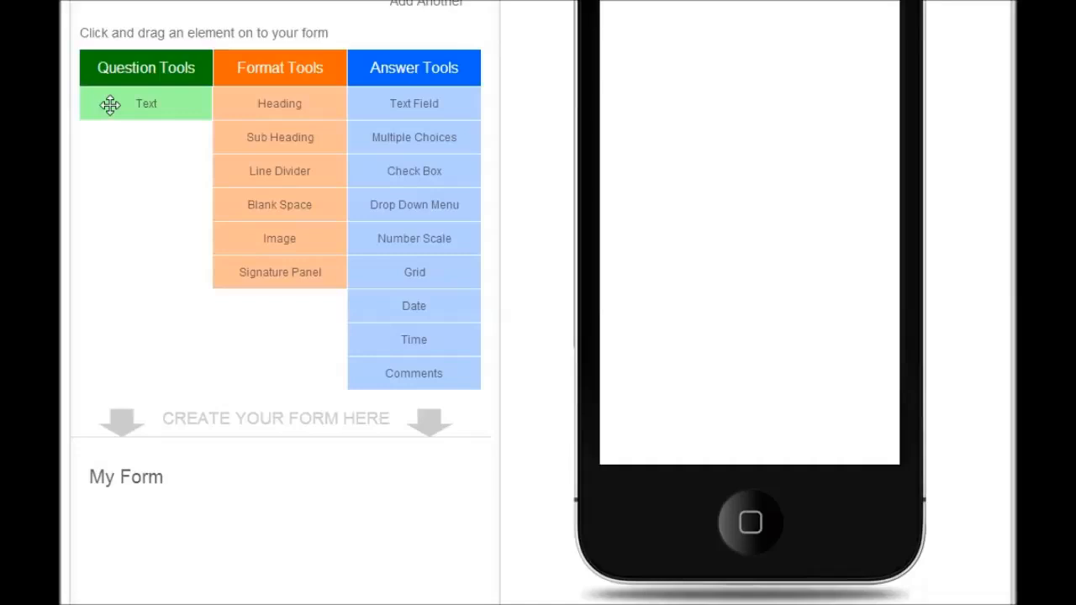
# Add a "Name" text question below the heading with a Text Field answer beneath it, saving both elements
pyautogui.moveTo(110, 104); pyautogui.dragTo(130, 465)
pyautogui.click(140, 567)
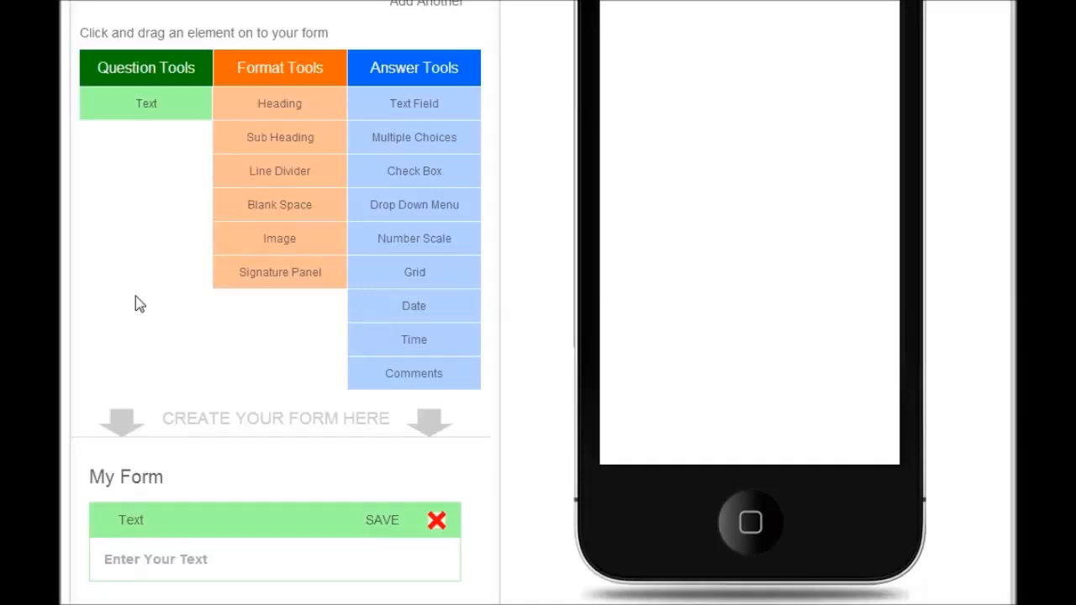
pyautogui.write('Name')
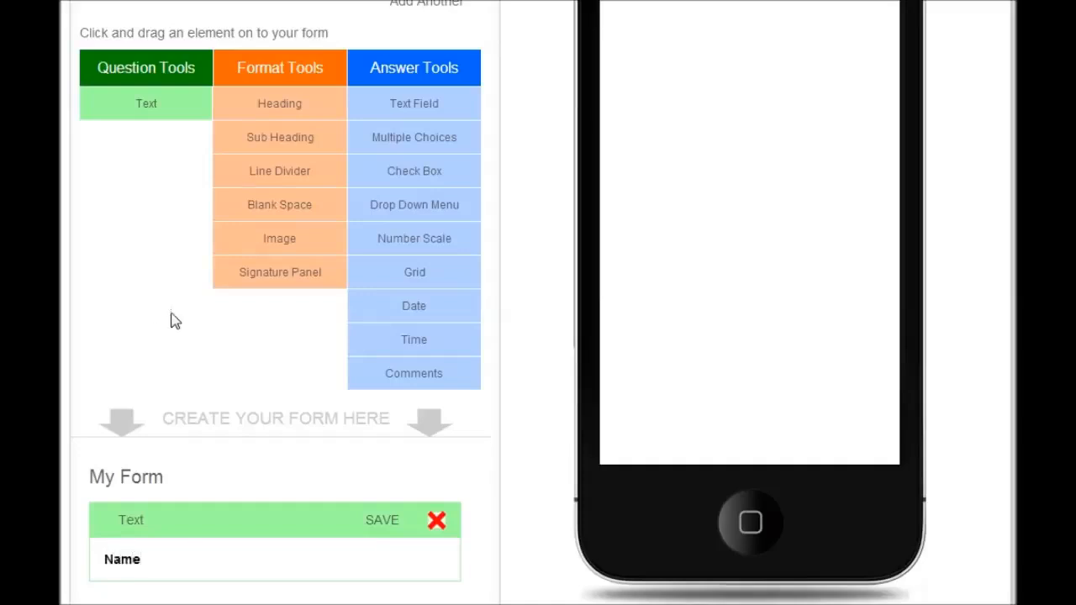
pyautogui.click(394, 523)
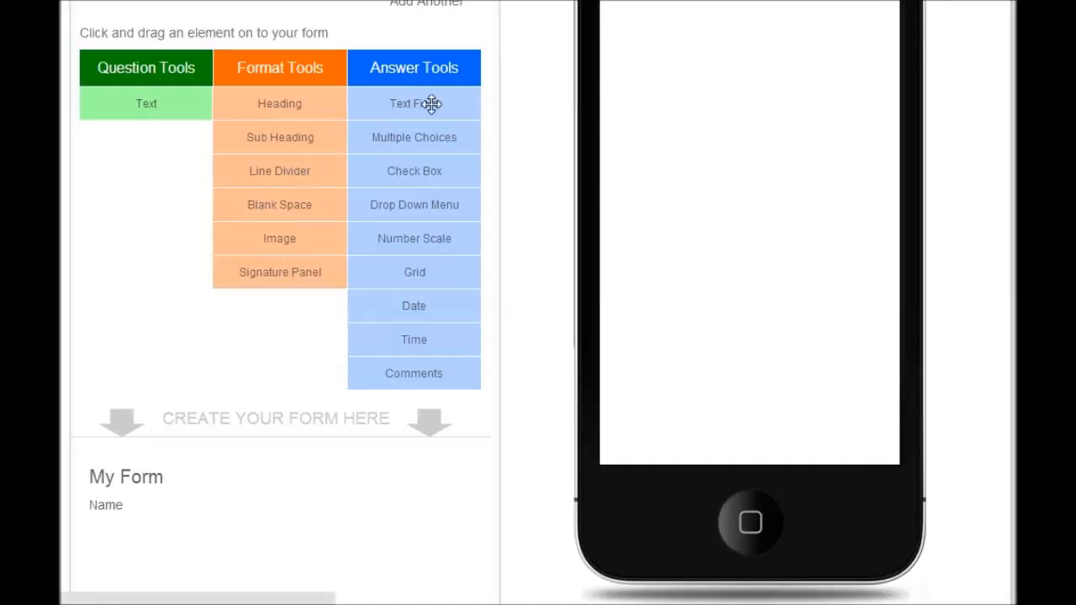
pyautogui.moveTo(431, 103); pyautogui.dragTo(227, 475)
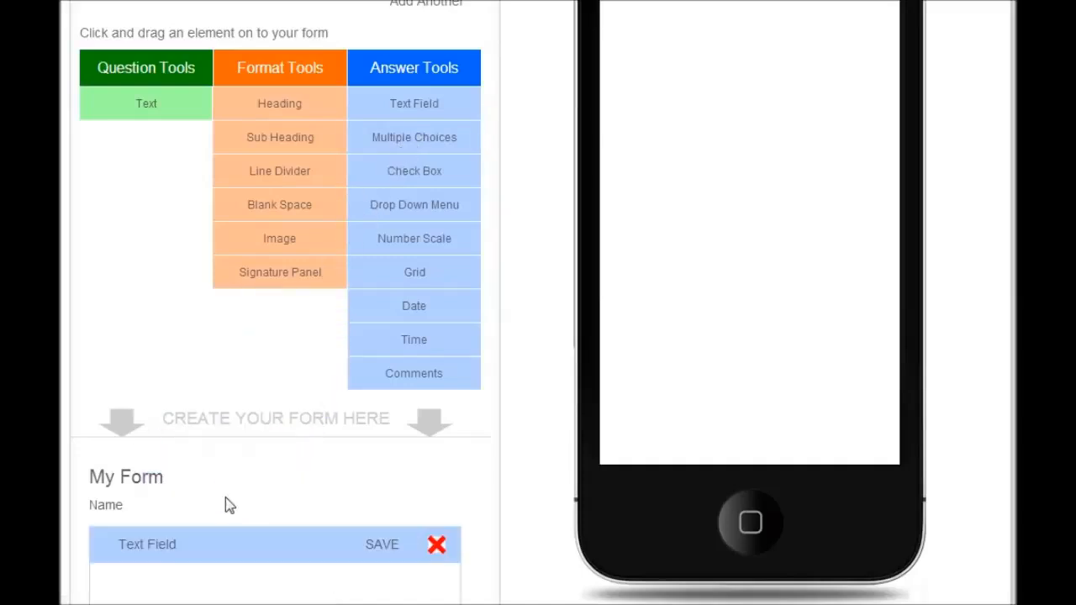
pyautogui.click(382, 545)
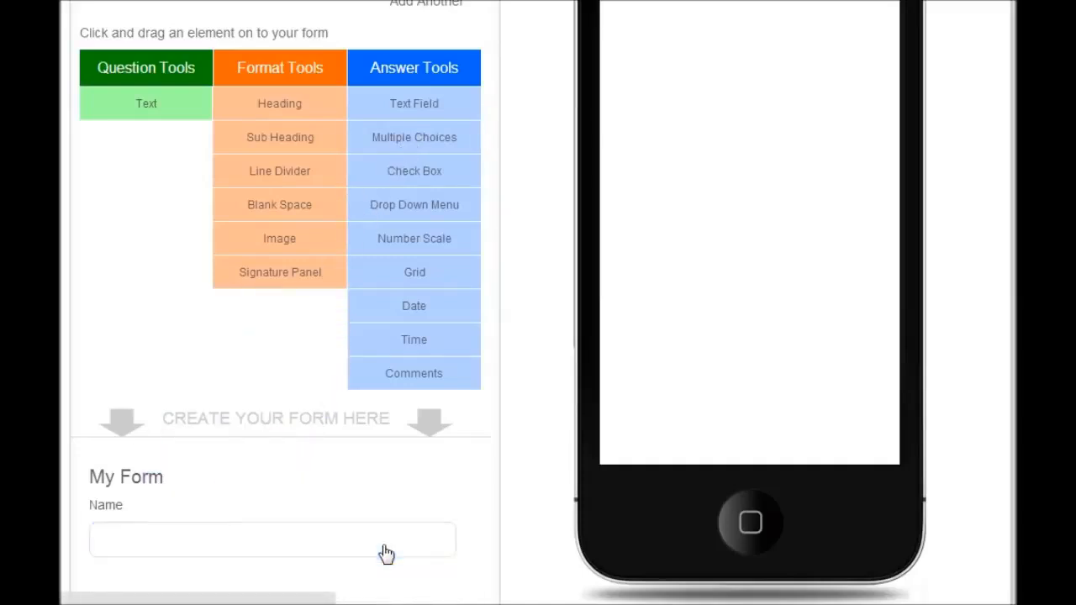
# Add a "Date" text question below the name field with a Date answer element beneath it, saving both
pyautogui.scroll(-1, 498, 303)
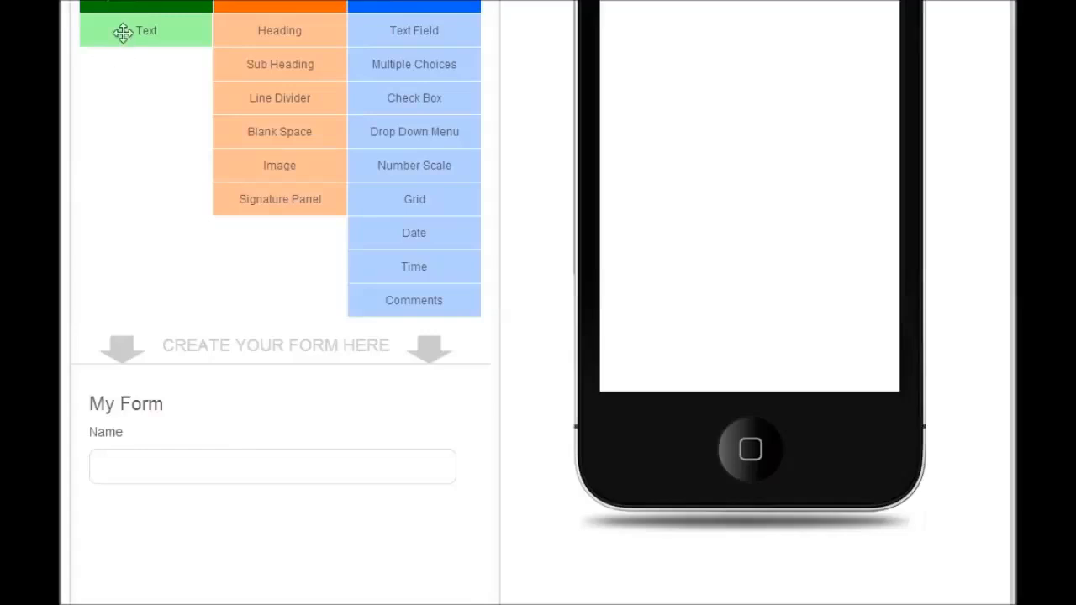
pyautogui.moveTo(124, 32); pyautogui.dragTo(146, 515)
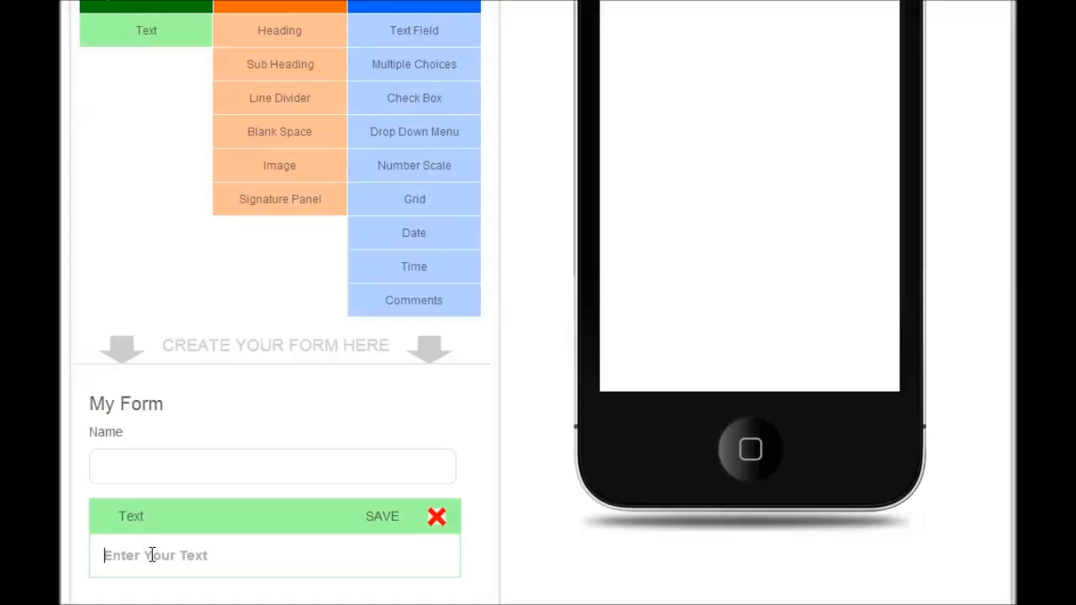
pyautogui.click(152, 555)
pyautogui.write('Date')
pyautogui.click(377, 521)
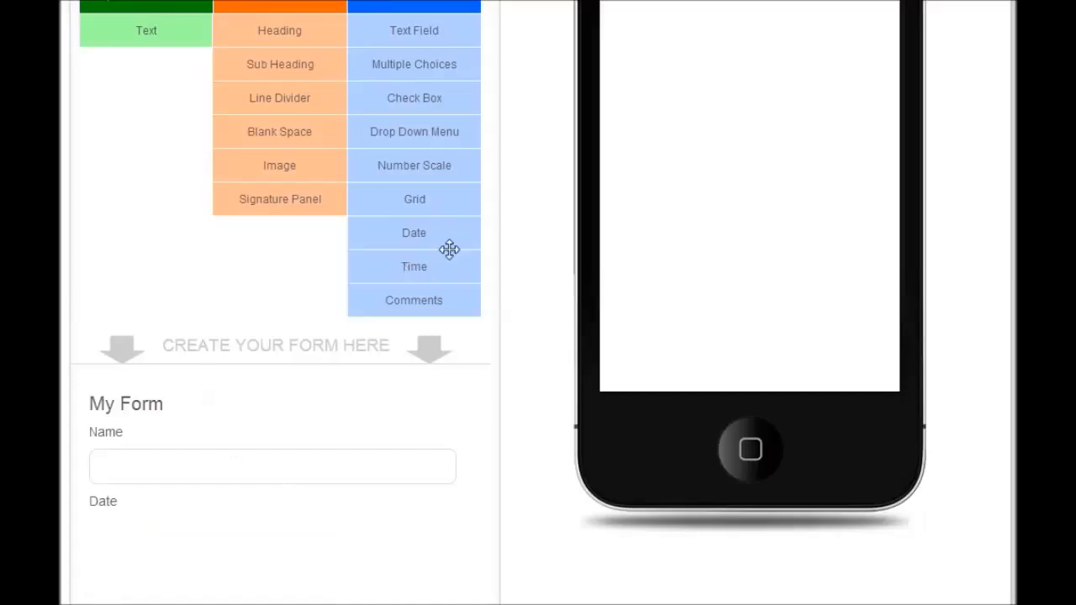
pyautogui.moveTo(457, 233); pyautogui.dragTo(226, 534)
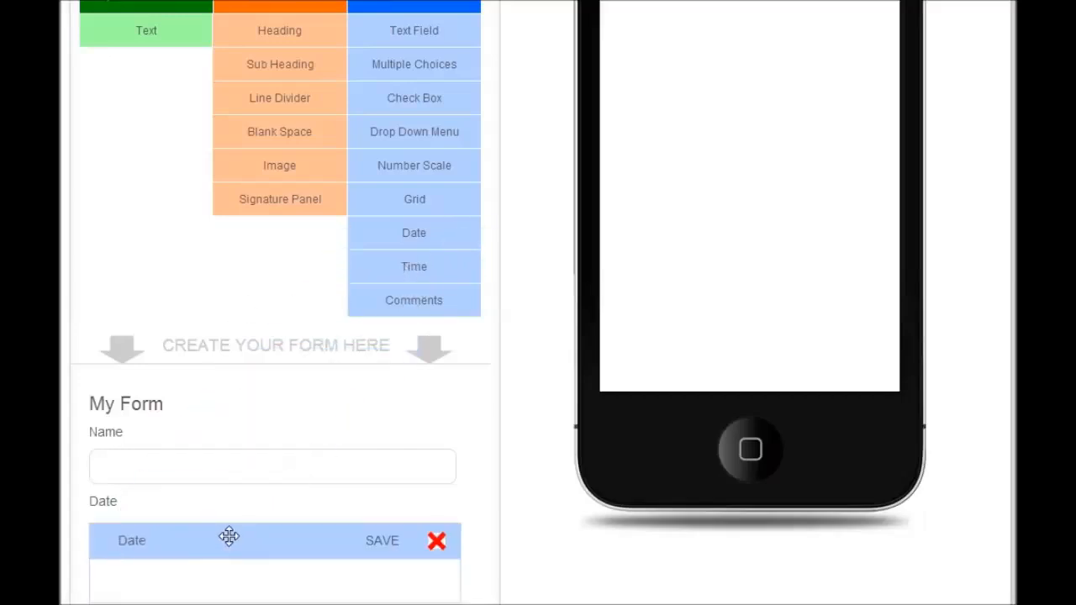
pyautogui.click(385, 545)
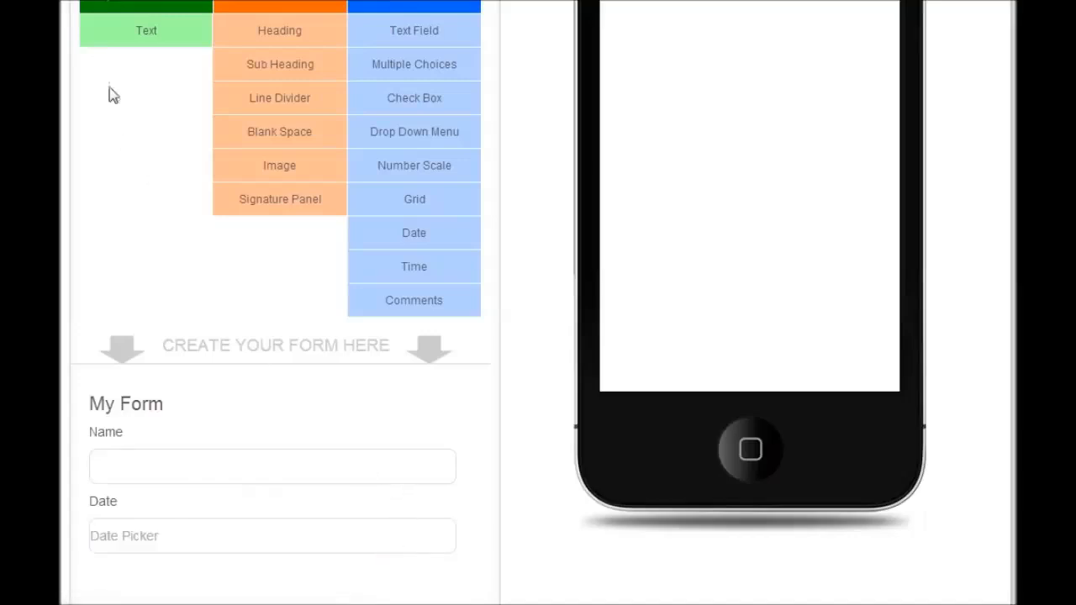
# Add a "Time" text question below the date picker with a Time answer element beneath it, saving both
pyautogui.moveTo(103, 29); pyautogui.dragTo(137, 434)
pyautogui.scroll(-2, 173, 449)
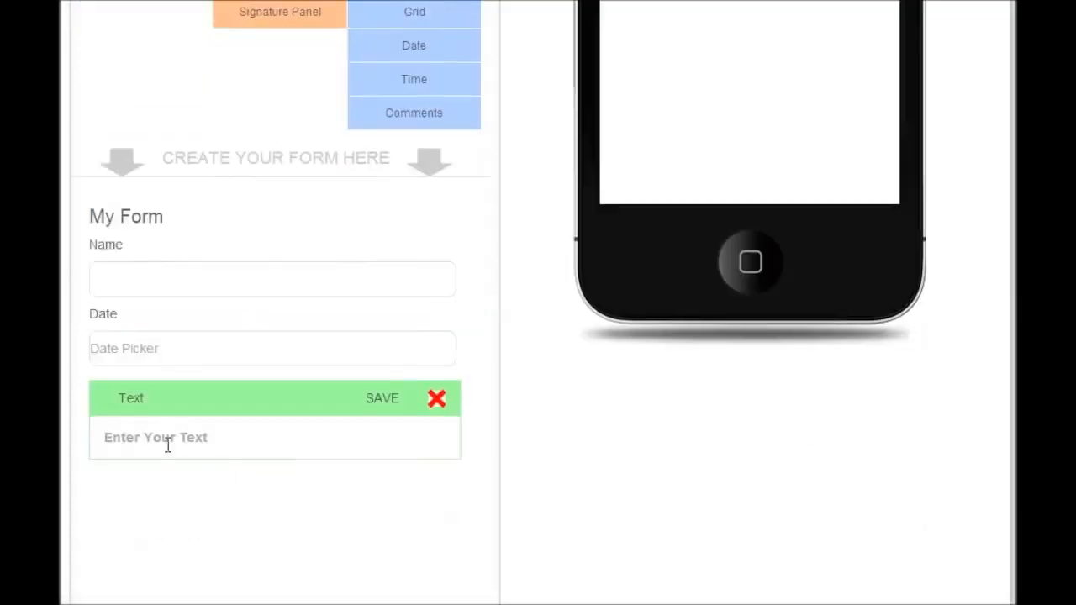
pyautogui.write('Time')
pyautogui.click(383, 400)
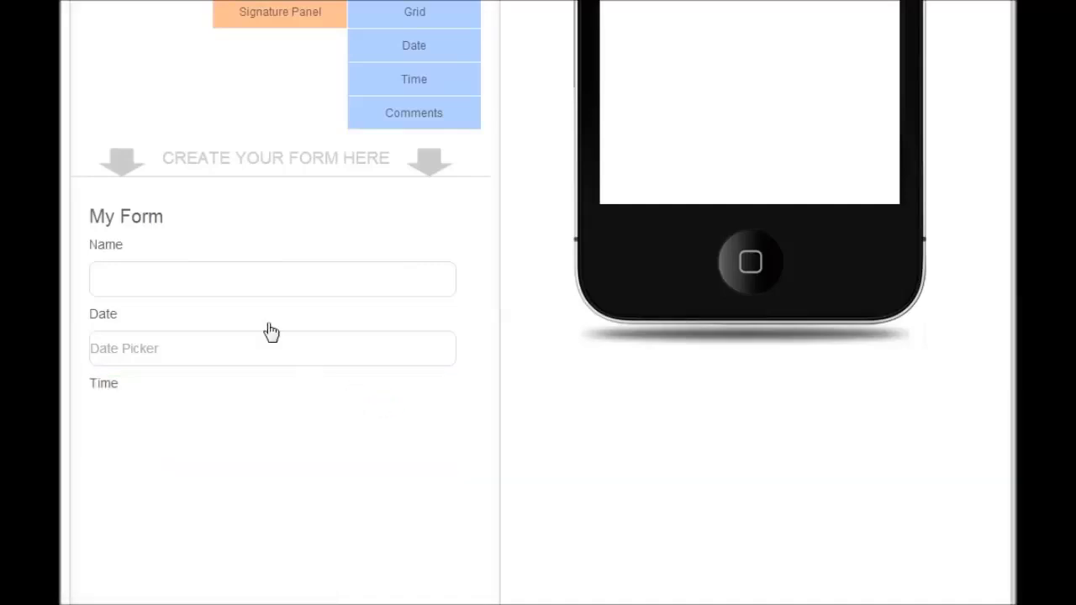
pyautogui.moveTo(432, 79); pyautogui.dragTo(206, 417)
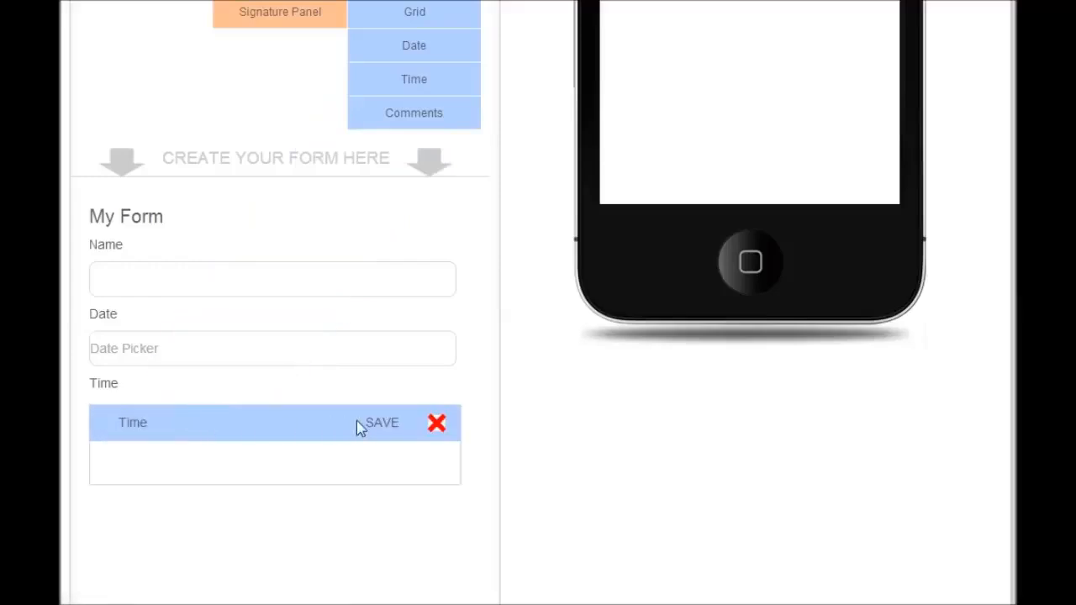
pyautogui.click(379, 427)
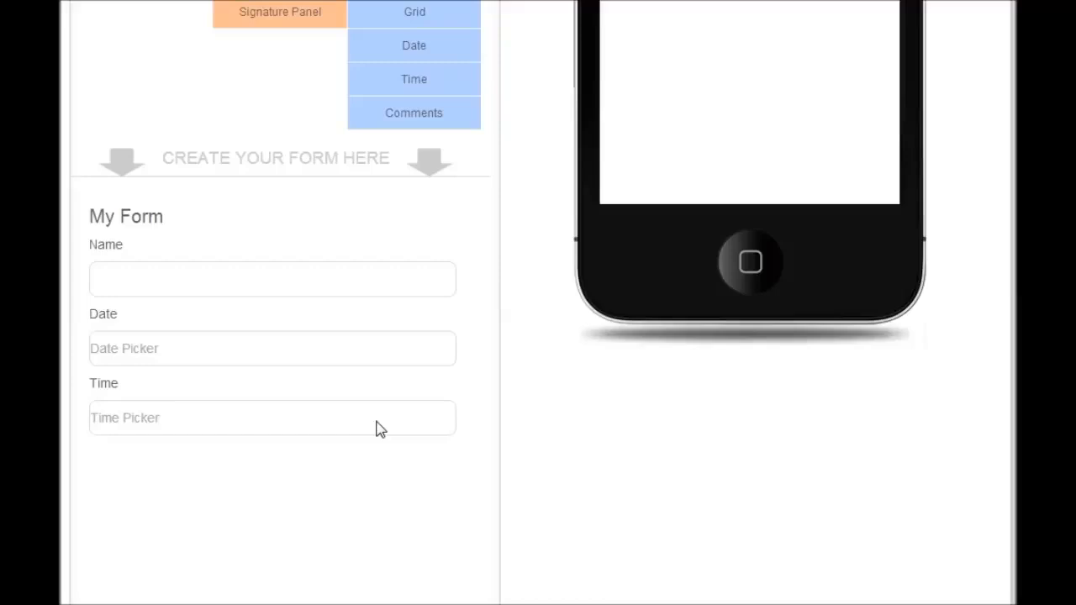
# Add a text question "What is your favourite colour?" below the time picker and save the element
pyautogui.scroll(3, 380, 428)
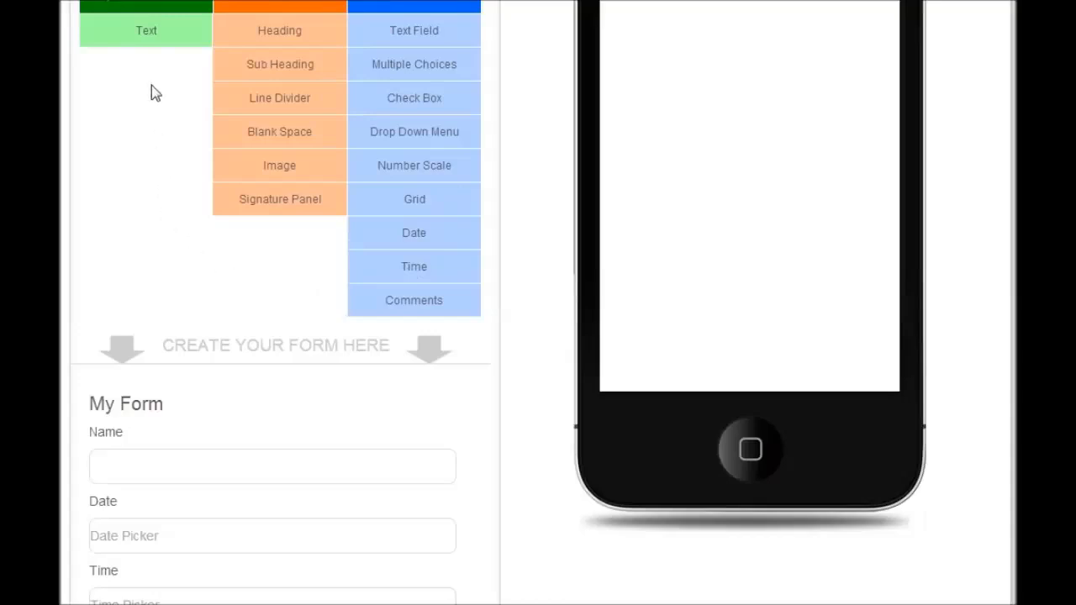
pyautogui.moveTo(143, 32); pyautogui.dragTo(192, 401)
pyautogui.scroll(-2, 195, 408)
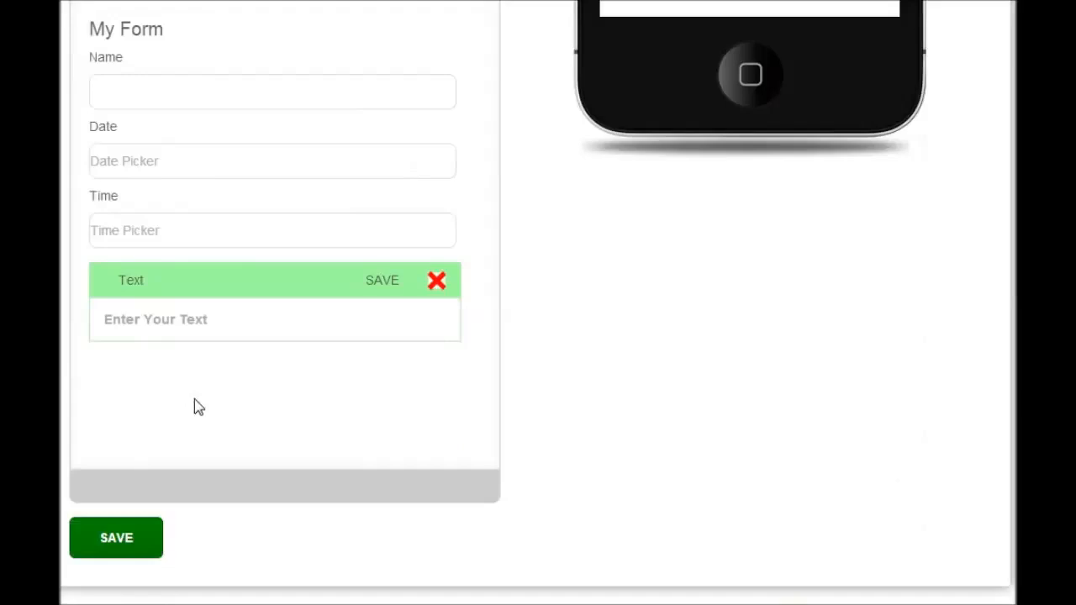
pyautogui.click(140, 319)
pyautogui.write('What is your favourite colour?')
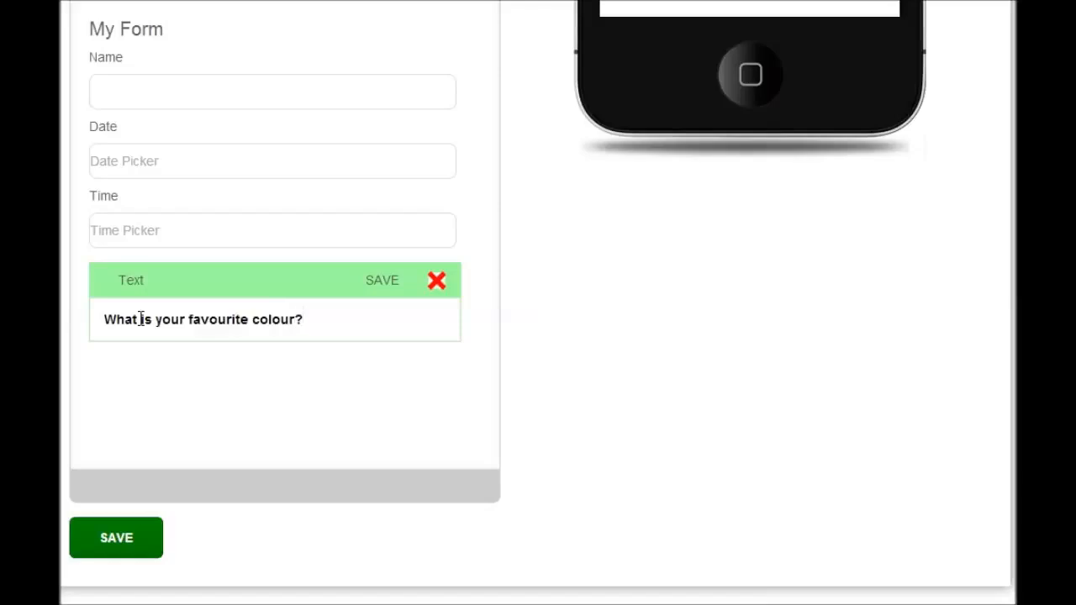
pyautogui.click(377, 287)
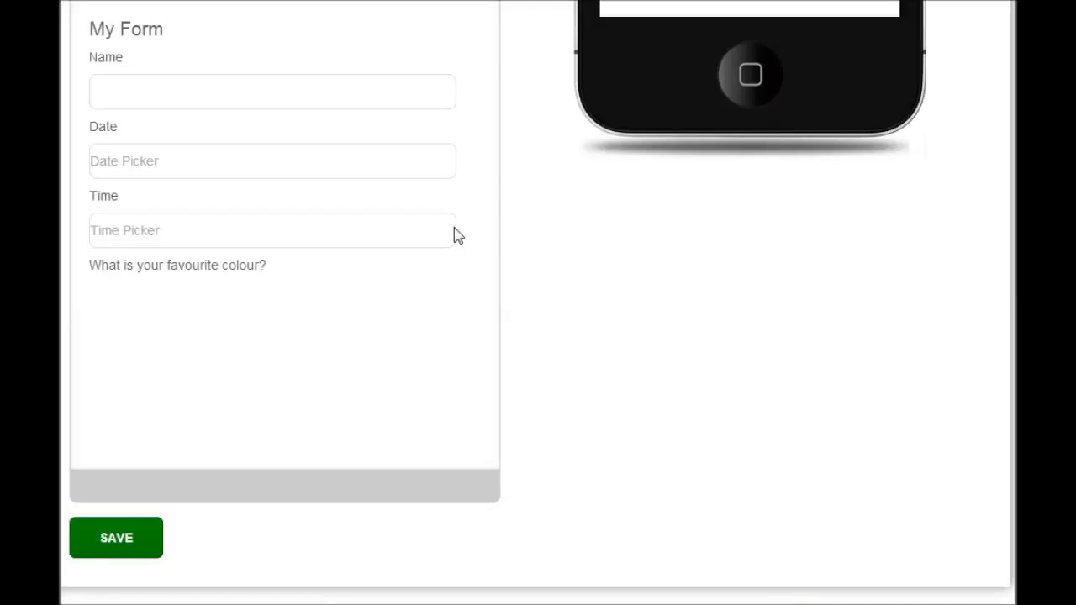
# Add a Multiple Choices answer below the favourite colour question with "Pink" as its first choice
pyautogui.scroll(2, 457, 235)
pyautogui.scroll(2, 454, 235)
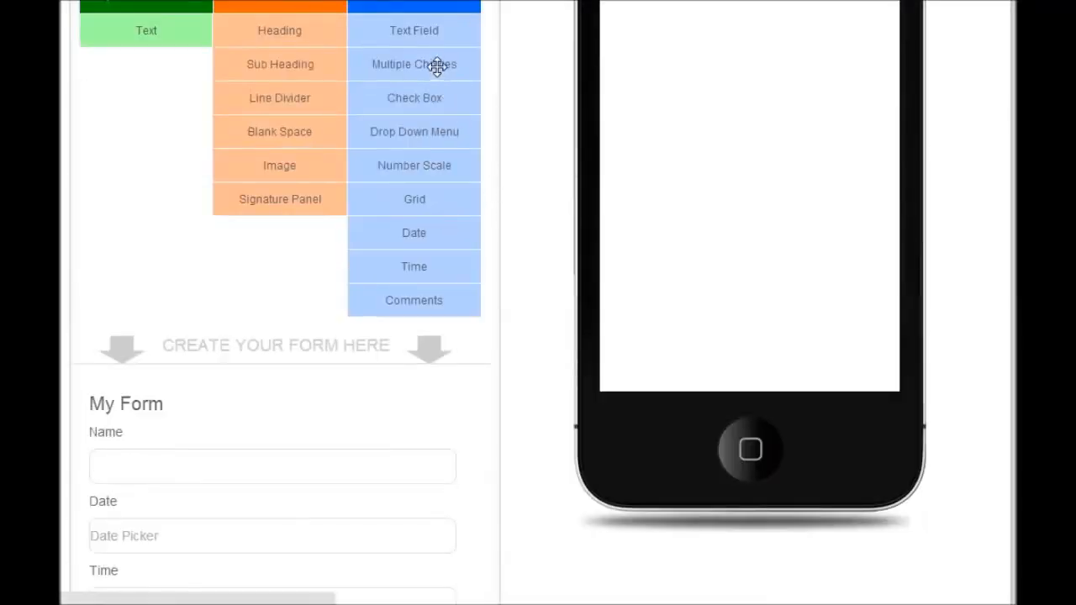
pyautogui.moveTo(437, 67); pyautogui.dragTo(320, 412)
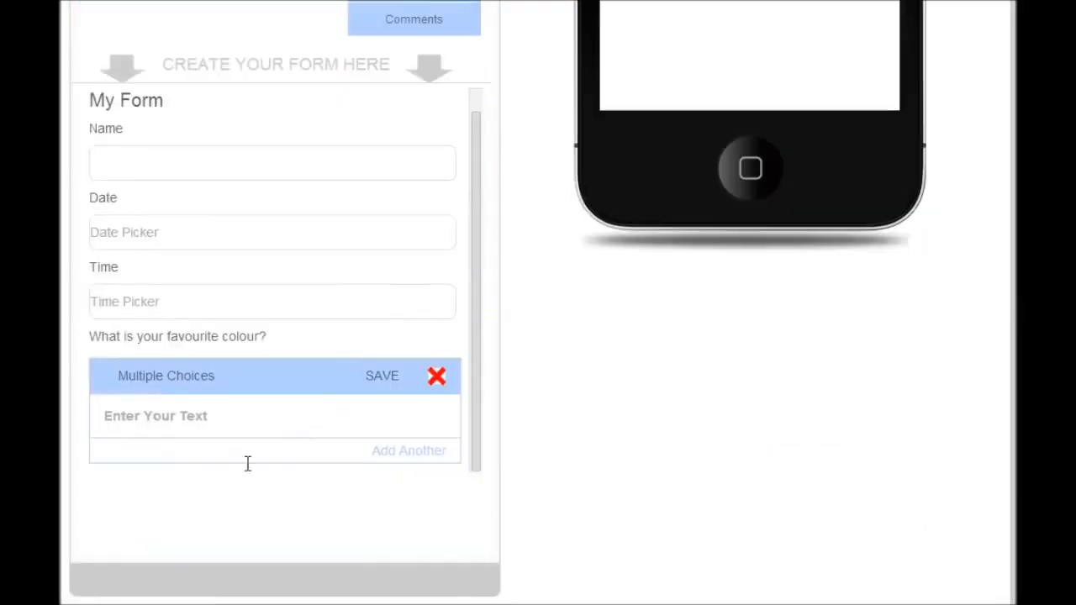
pyautogui.click(123, 417)
pyautogui.write('Pink')
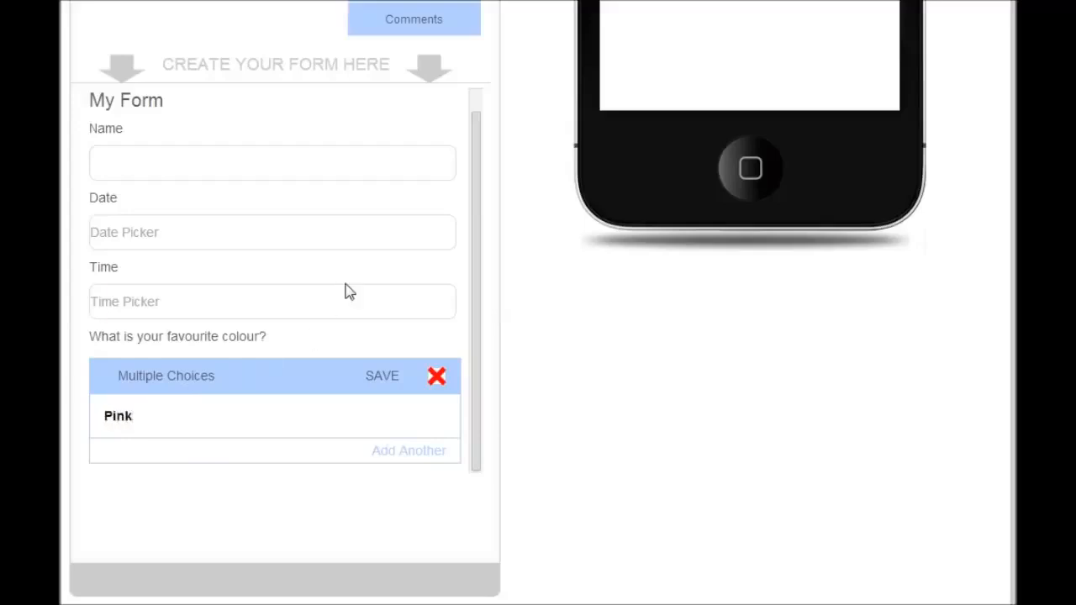
# Add the choices "Blue" and "Green" to the Multiple Choices answer and save the element
pyautogui.click(412, 451)
pyautogui.moveTo(480, 404); pyautogui.dragTo(473, 435)
pyautogui.click(124, 402)
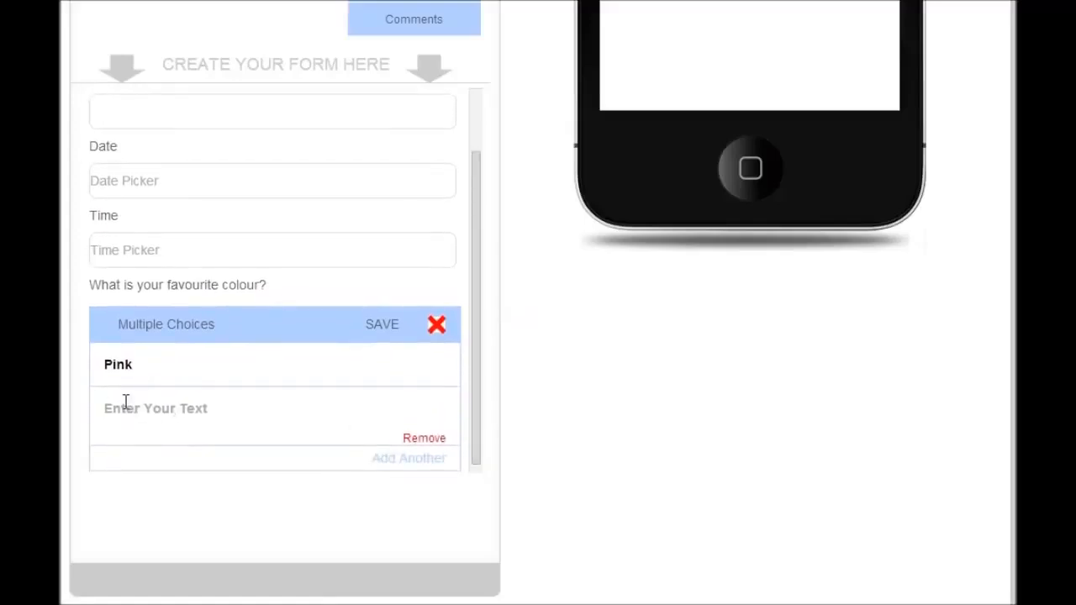
pyautogui.write('Blue')
pyautogui.click(433, 458)
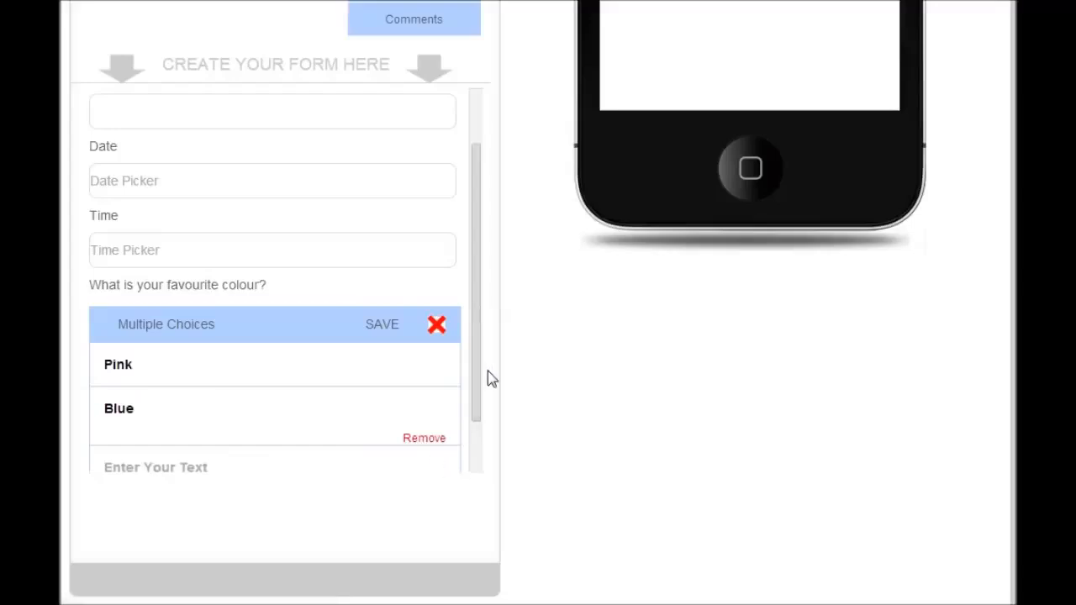
pyautogui.scroll(-1, 478, 378)
pyautogui.click(216, 441)
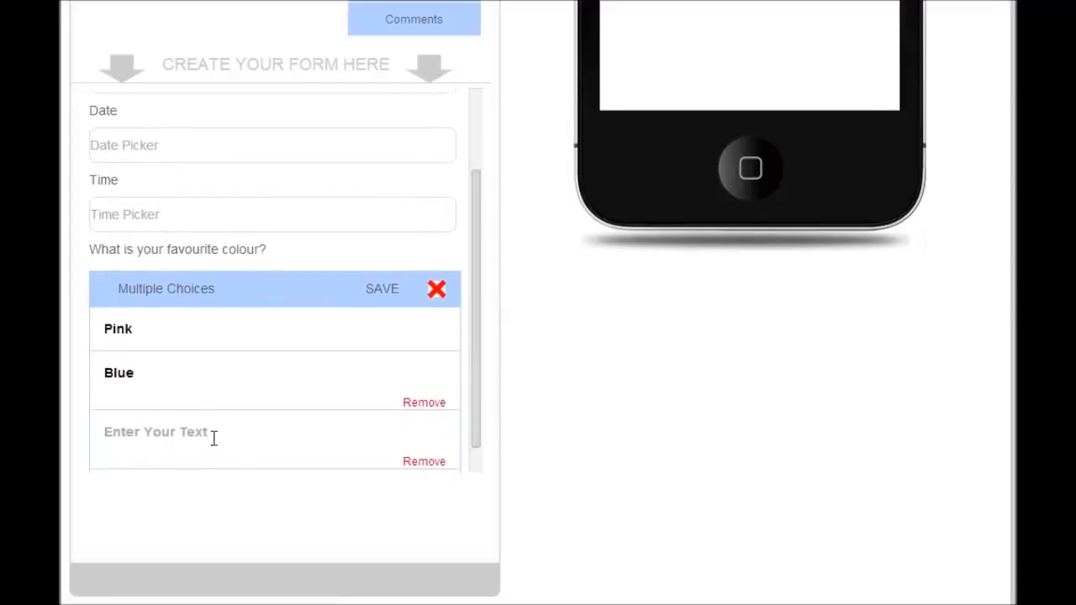
pyautogui.write('Green')
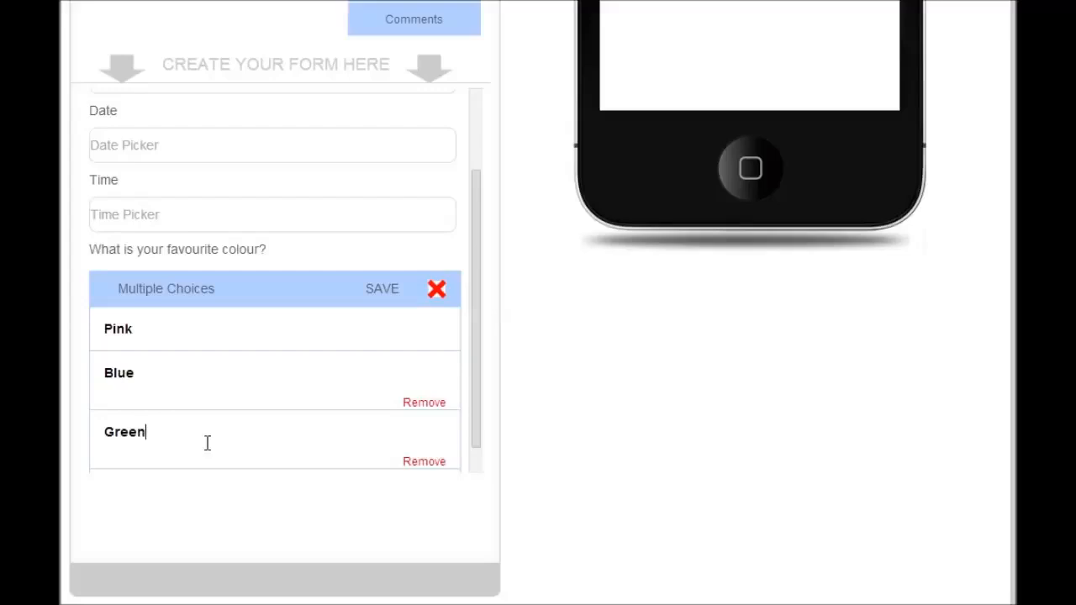
pyautogui.click(385, 290)
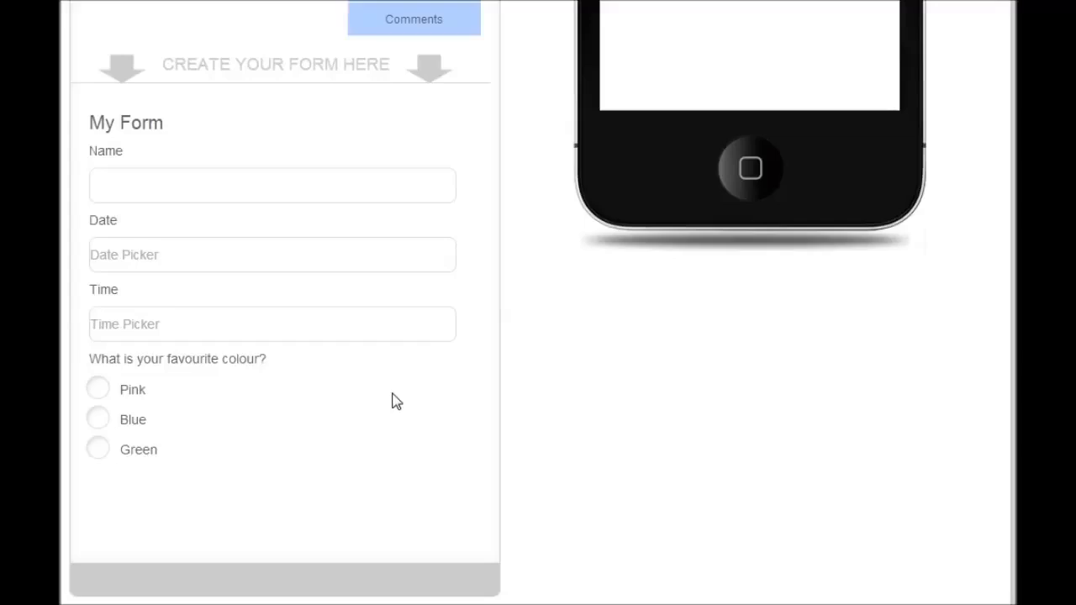
# Add a Signature Panel below the colour choices with the text "Please sign here" and save the element
pyautogui.scroll(3, 392, 401)
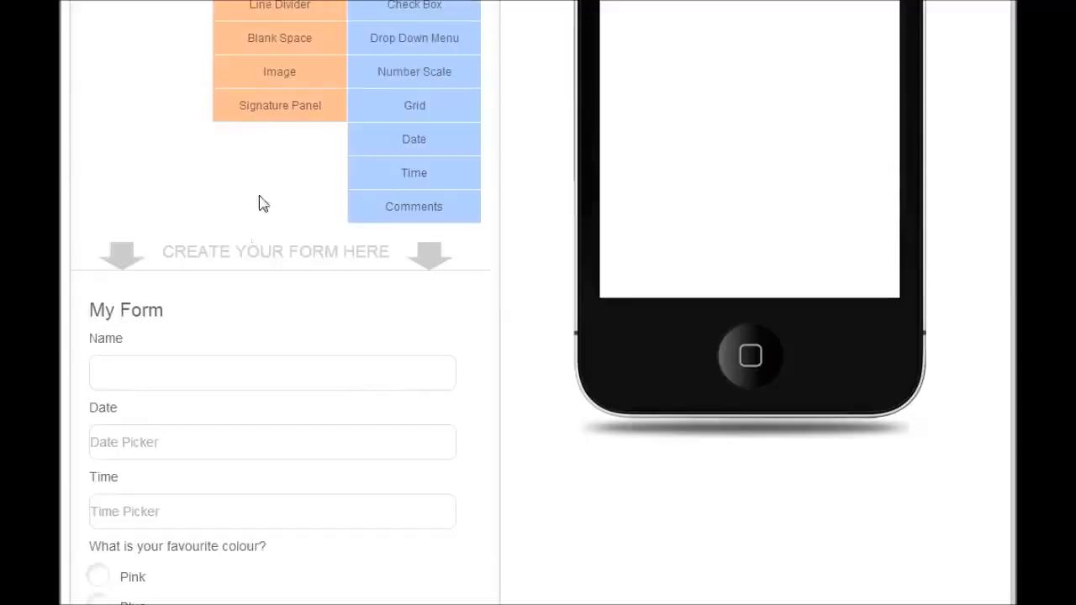
pyautogui.moveTo(277, 113); pyautogui.dragTo(288, 348)
pyautogui.scroll(-3, 381, 406)
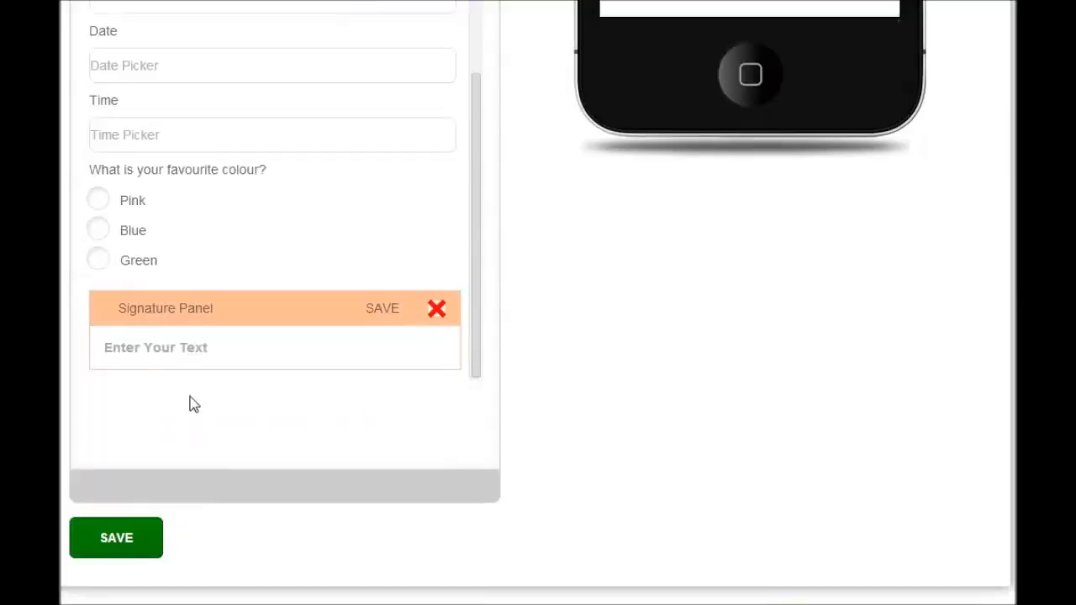
pyautogui.click(117, 349)
pyautogui.write('Pl')
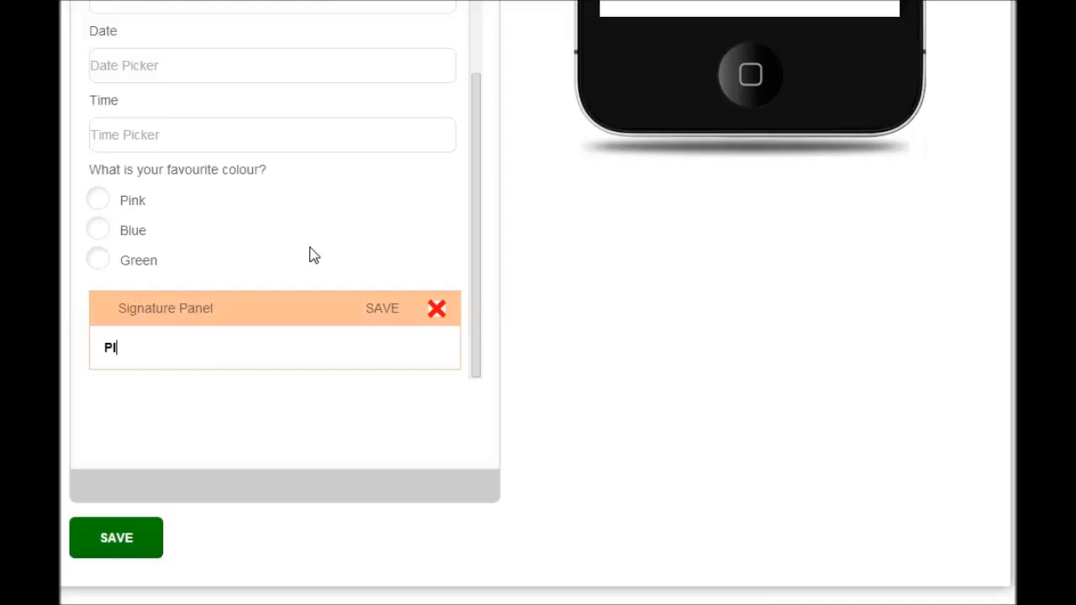
pyautogui.write('ease sign here')
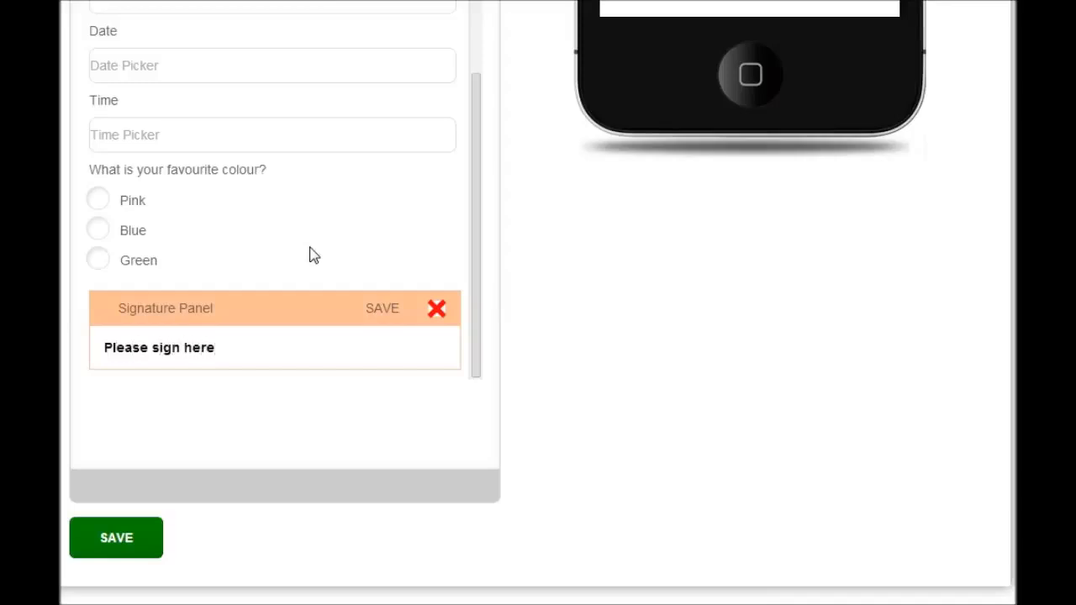
pyautogui.click(381, 309)
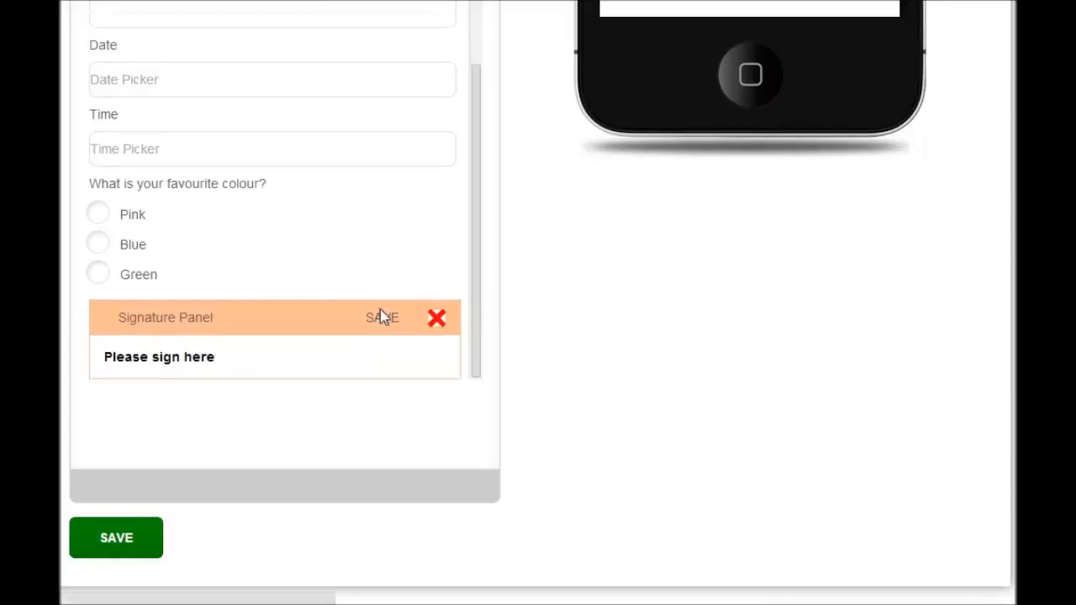
# Save the completed Form/Survey/Checklist code profile and dismiss the low disk space notification
pyautogui.moveTo(468, 245); pyautogui.dragTo(473, 292)
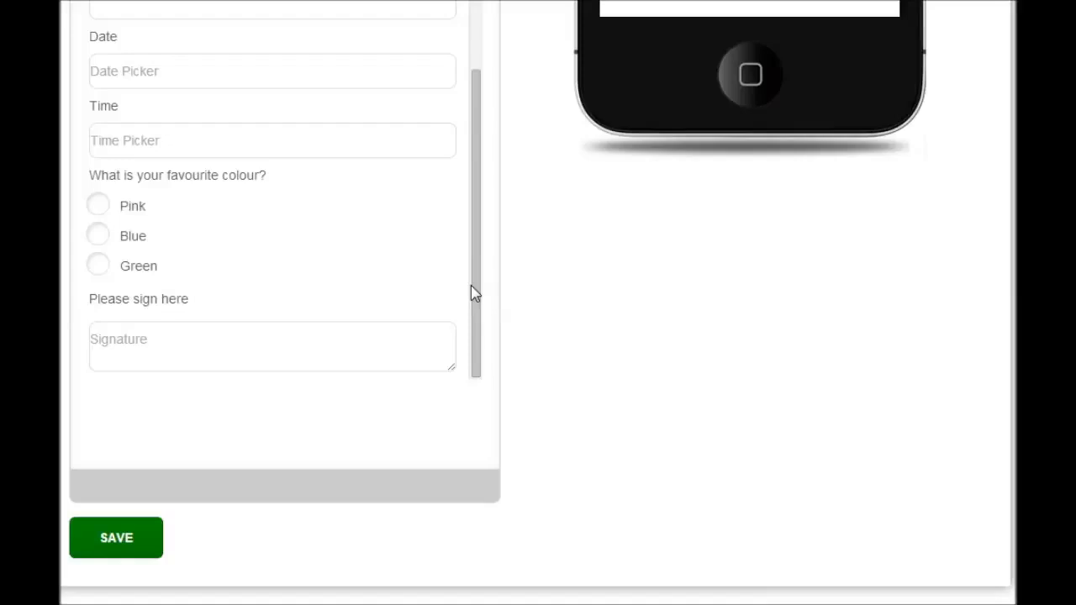
pyautogui.click(113, 542)
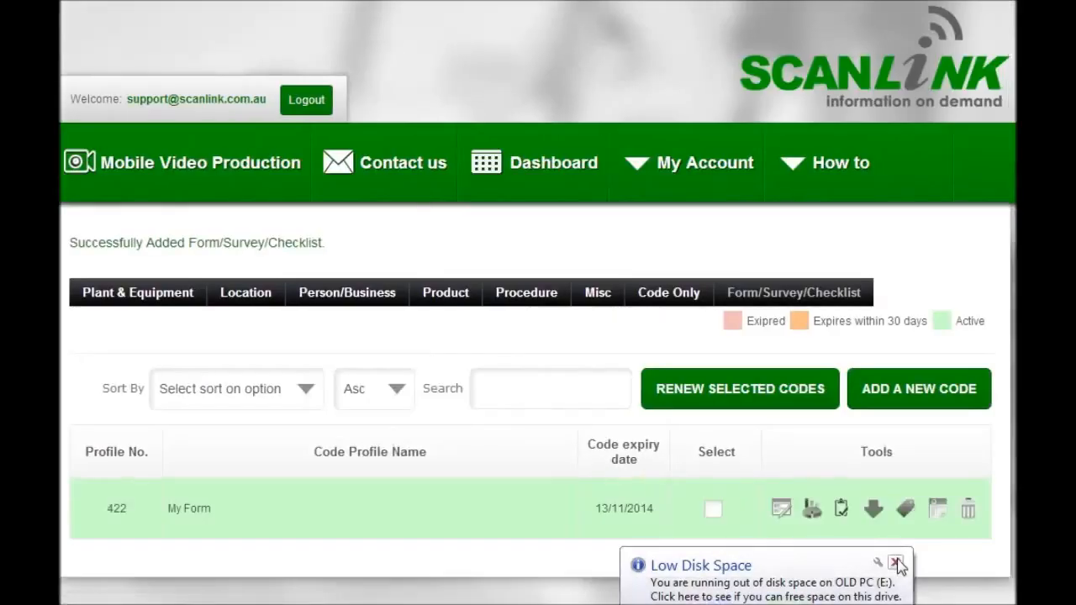
pyautogui.click(895, 563)
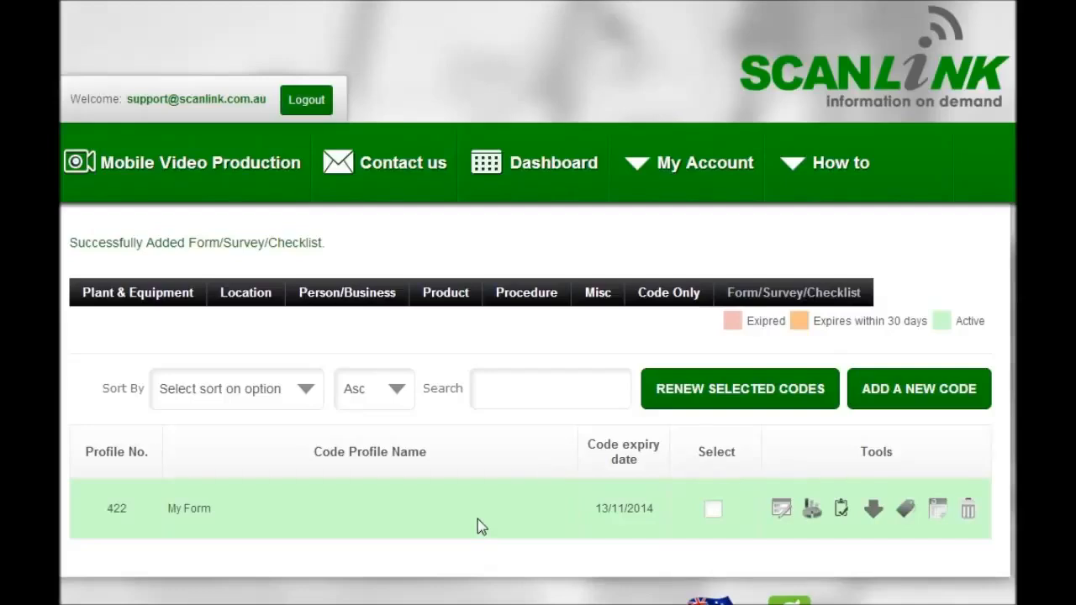
# Open the My Form code profile for editing and review the finished form in the phone preview
pyautogui.click(780, 511)
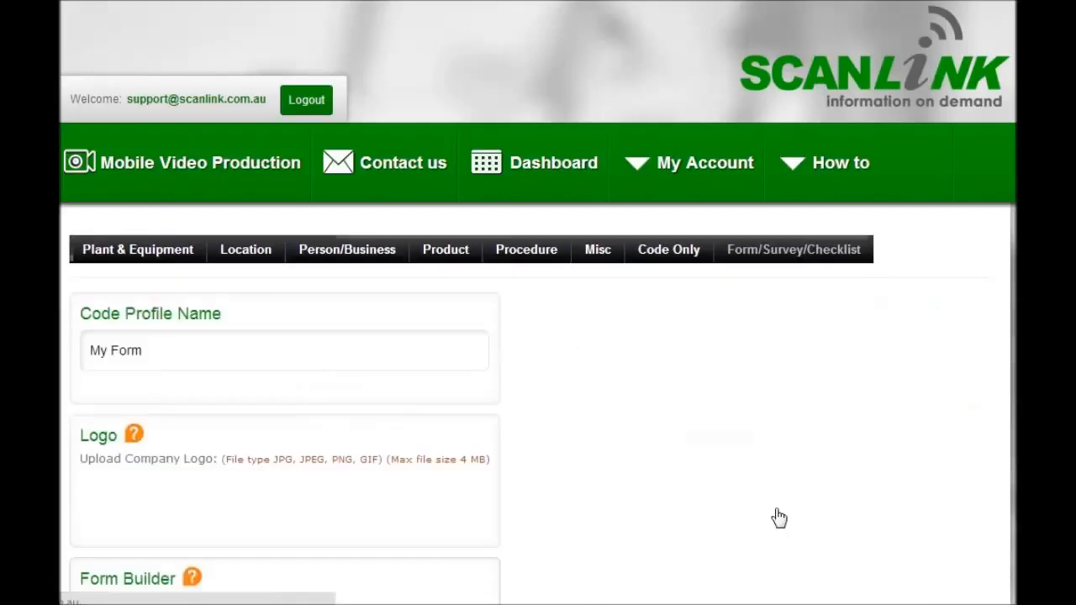
pyautogui.scroll(-5, 538, 336)
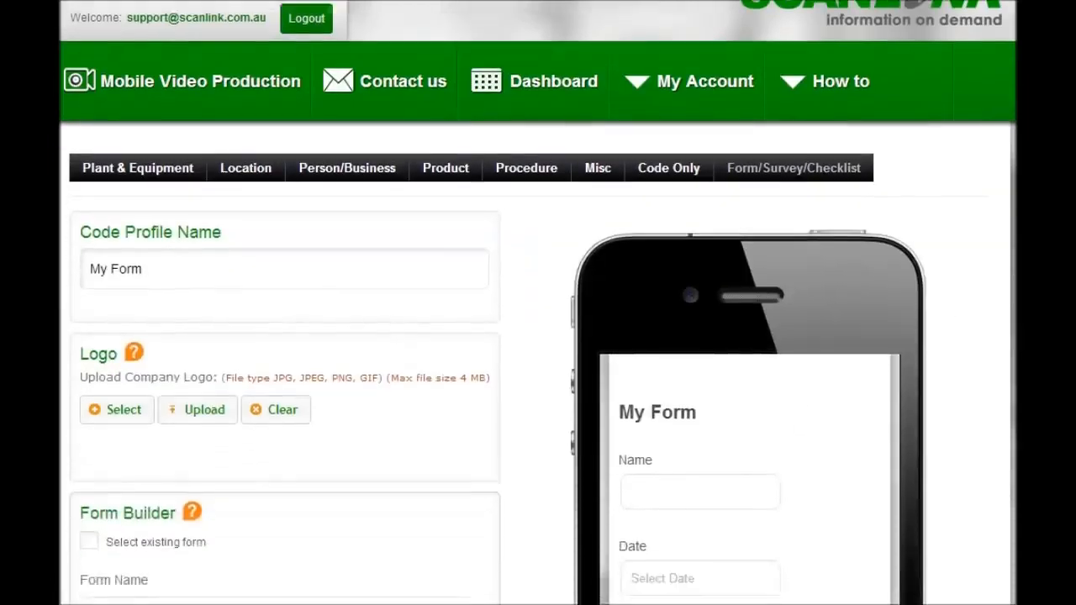
pyautogui.scroll(-1, 538, 302)
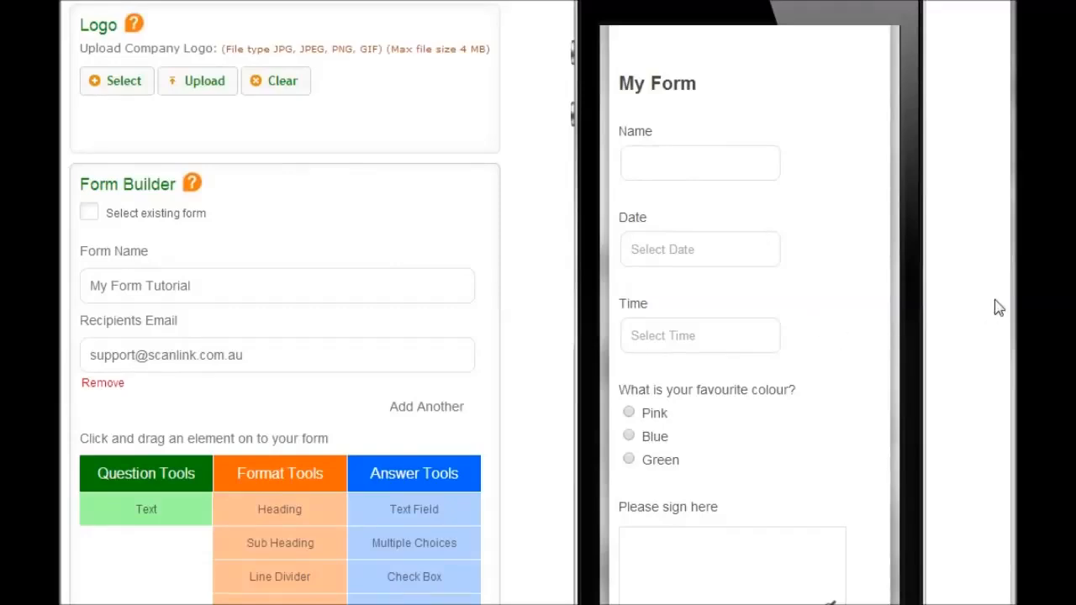
pyautogui.scroll(-2, 1000, 307)
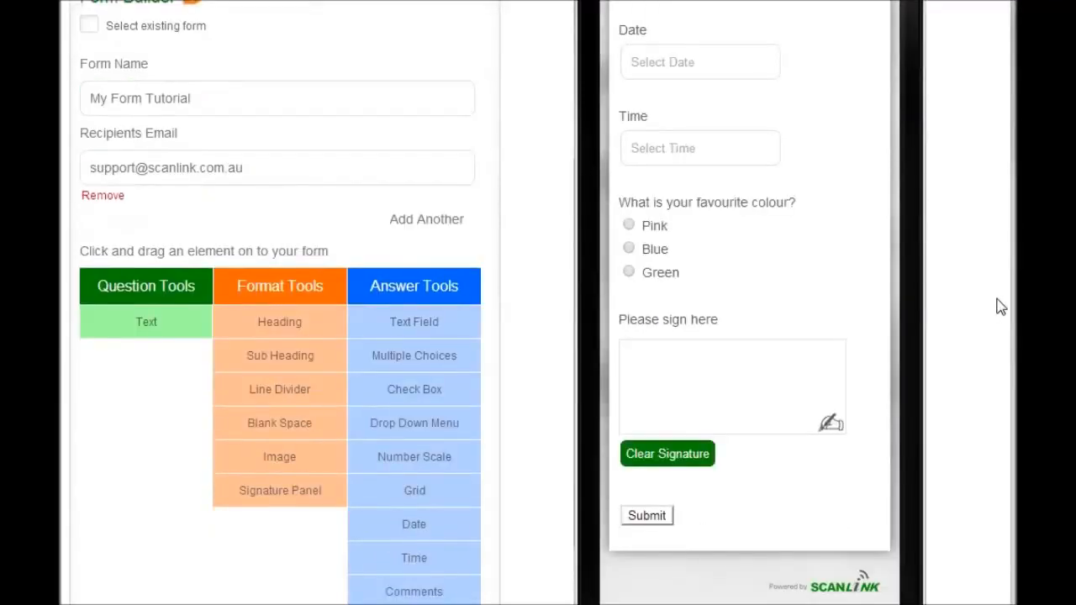
pyautogui.scroll(-5, 1001, 307)
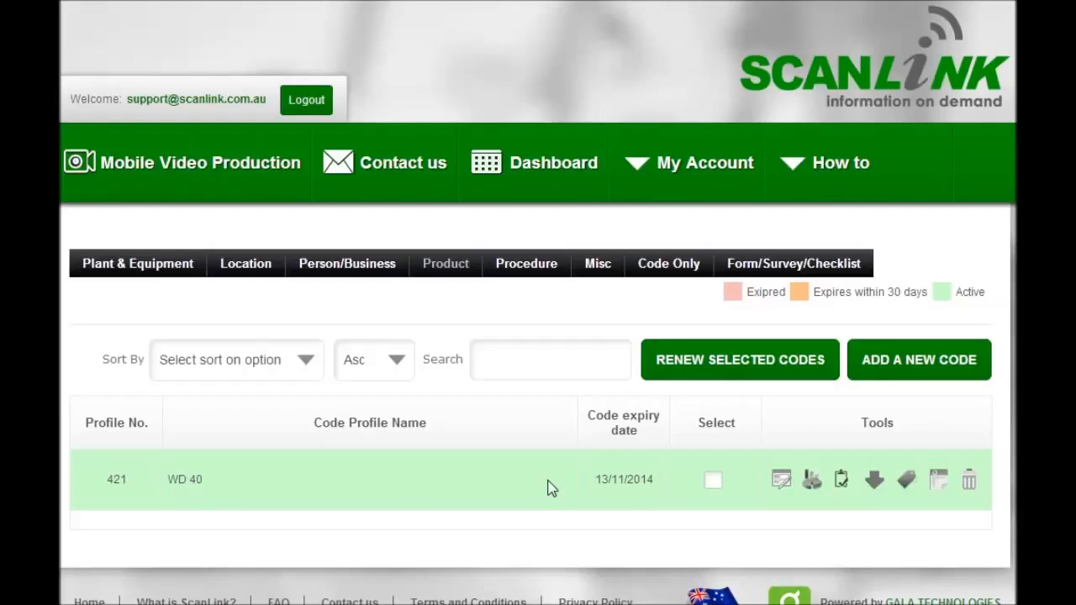
# Open the WD 40 product profile for editing, activate Form Builder for it and agree to leave the page
pyautogui.click(780, 480)
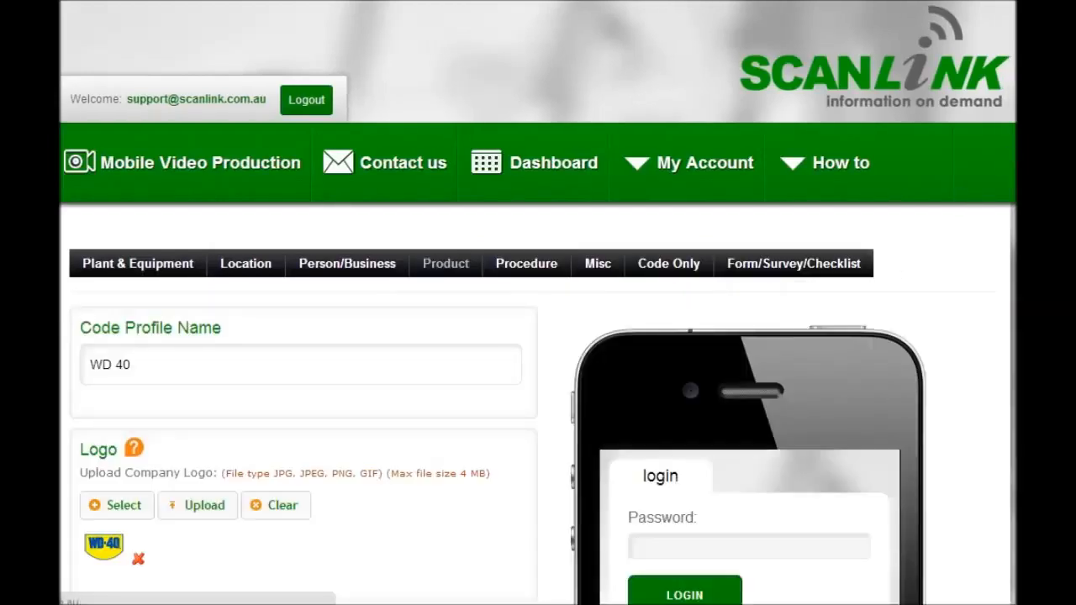
pyautogui.scroll(-10, 538, 336)
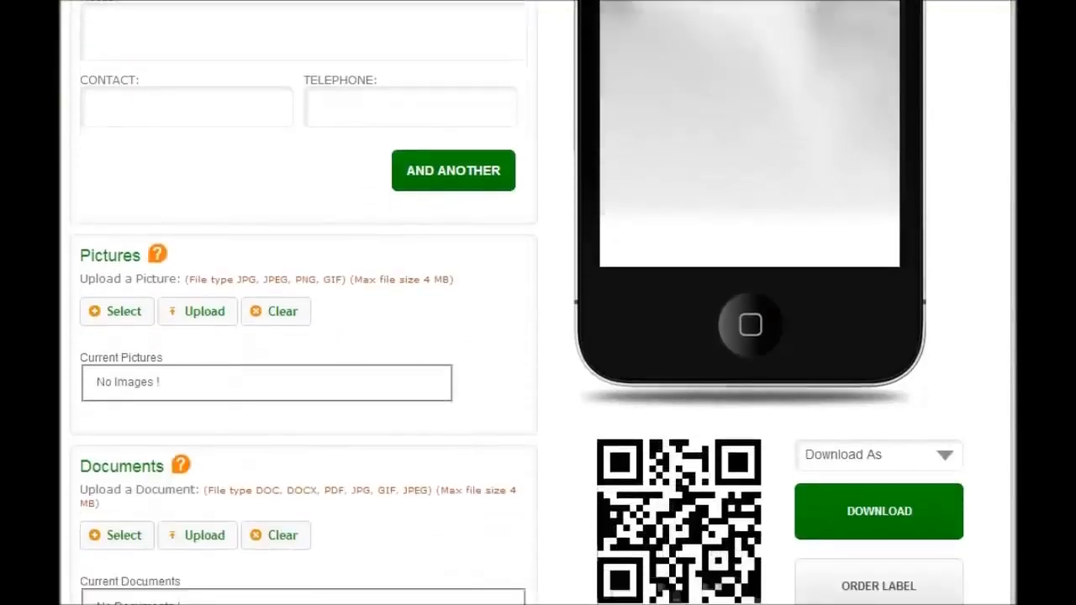
pyautogui.scroll(-4, 685, 405)
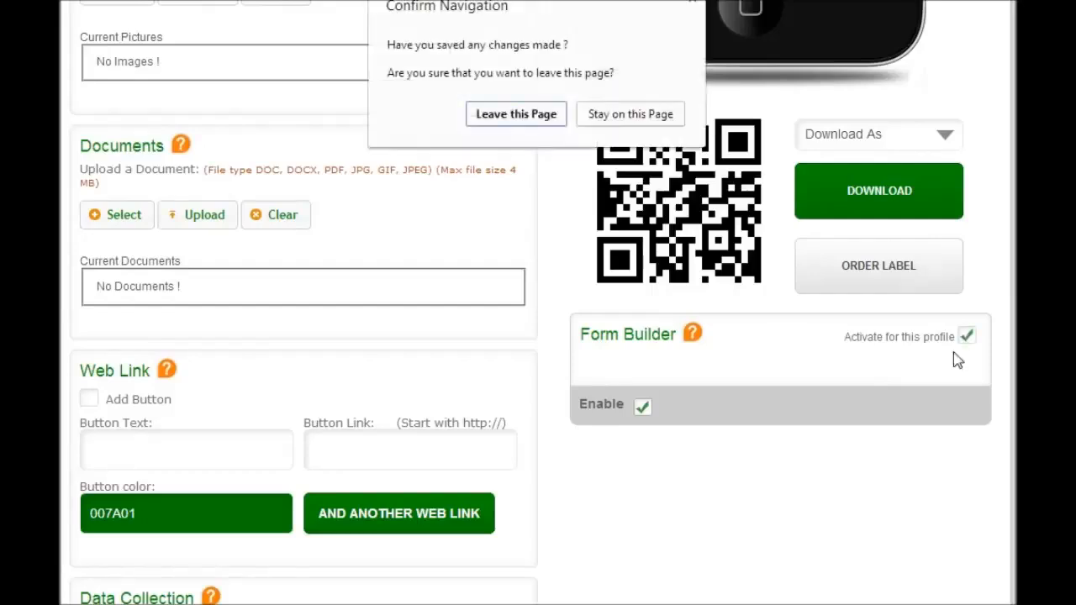
pyautogui.click(521, 116)
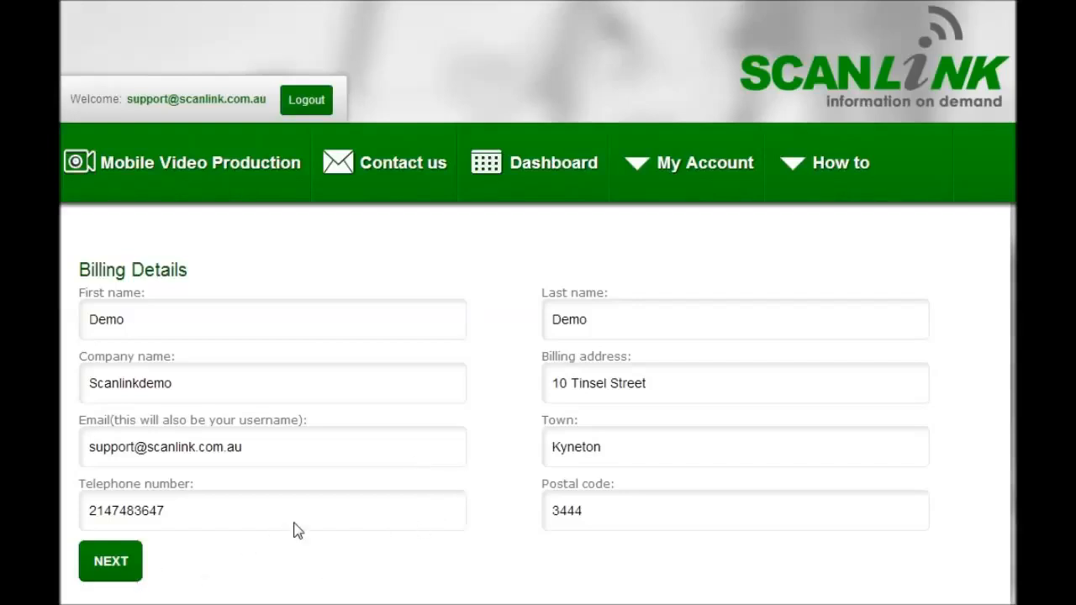
# Accept the billing details, agree to the terms and place the Form Builder activation order by invoice, closing the order confirmation
pyautogui.click(111, 563)
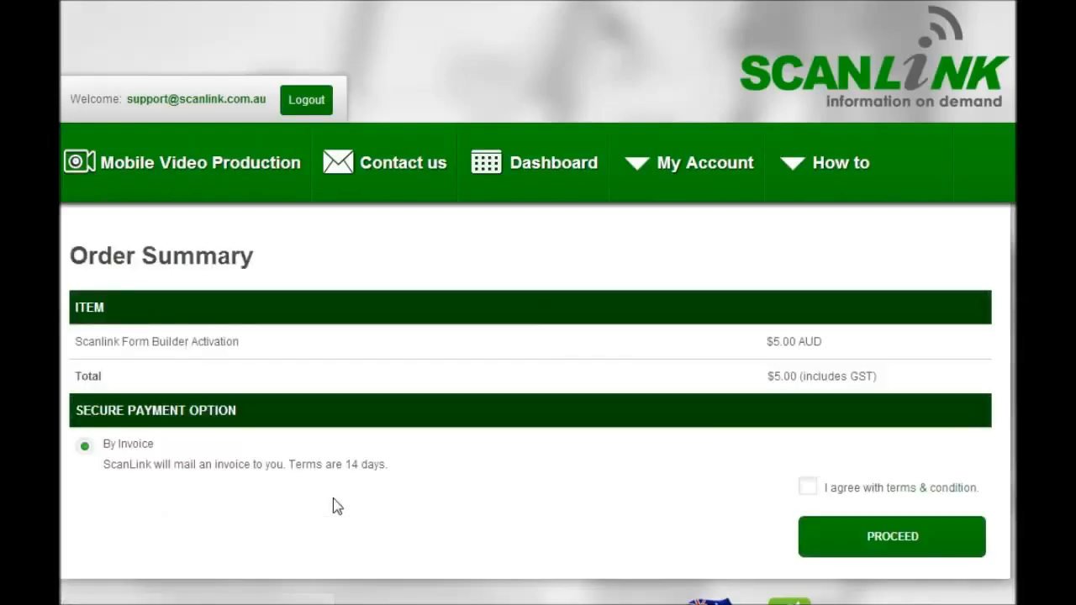
pyautogui.click(808, 486)
pyautogui.click(896, 538)
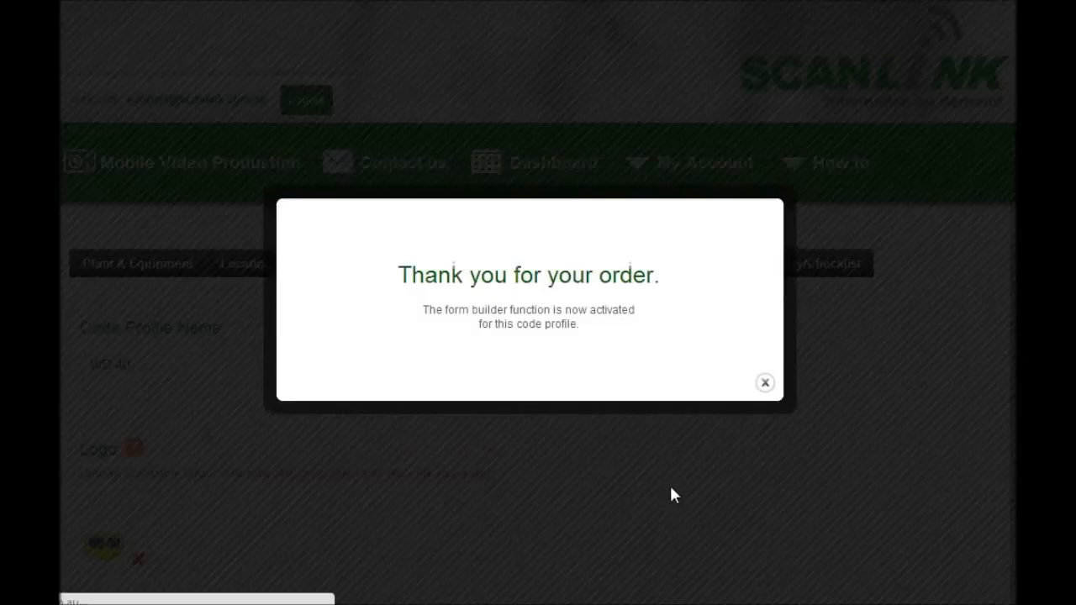
pyautogui.click(766, 385)
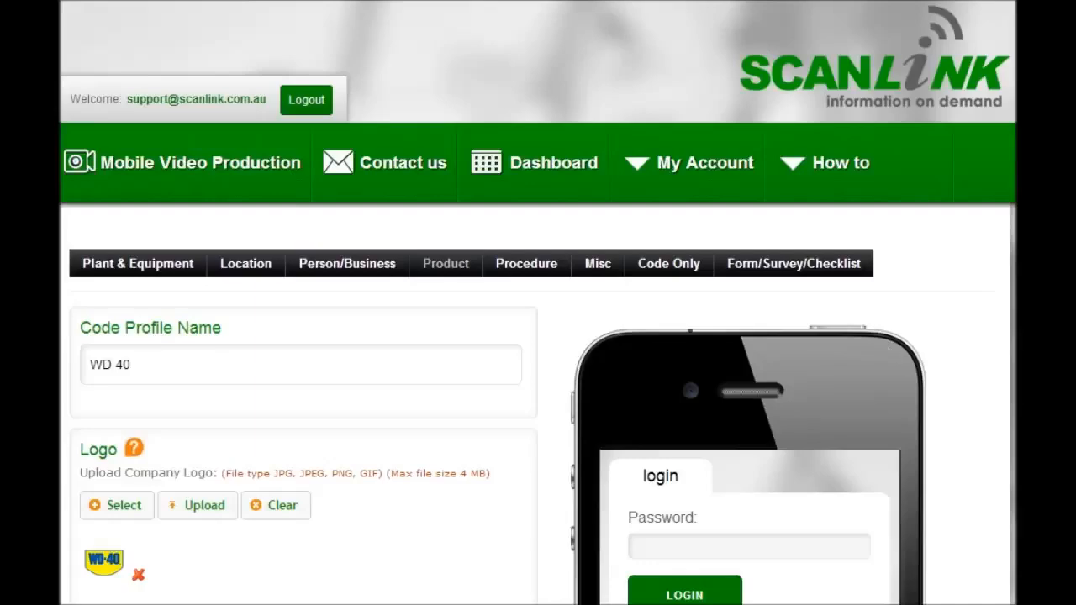
# Examine the WD 40 product profile's sections and its activated Form Builder with the question, format and answer tools
pyautogui.scroll(-12, 538, 336)
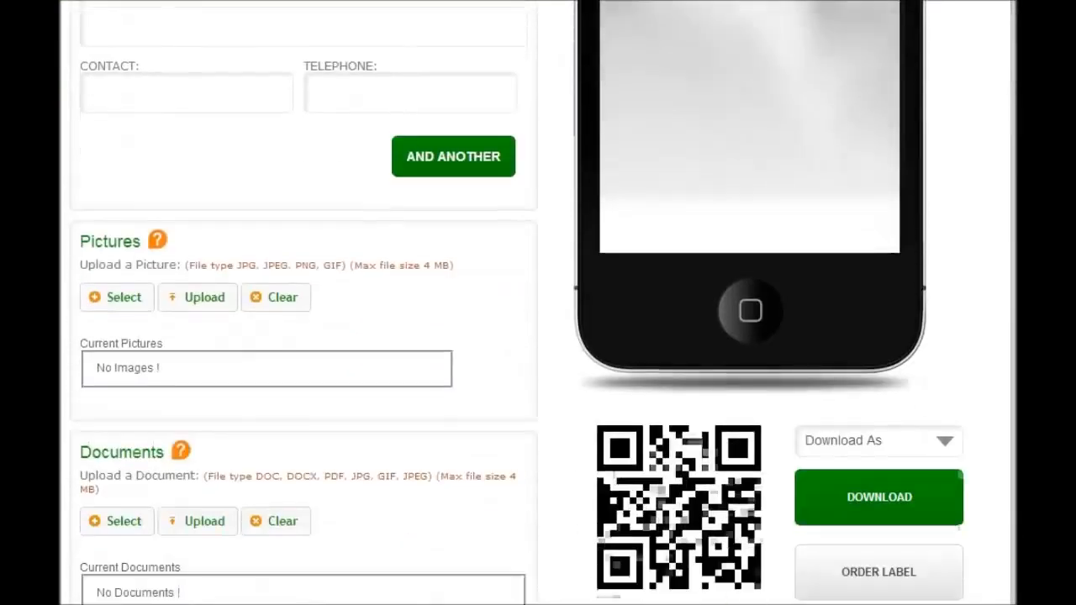
pyautogui.scroll(-10, 538, 336)
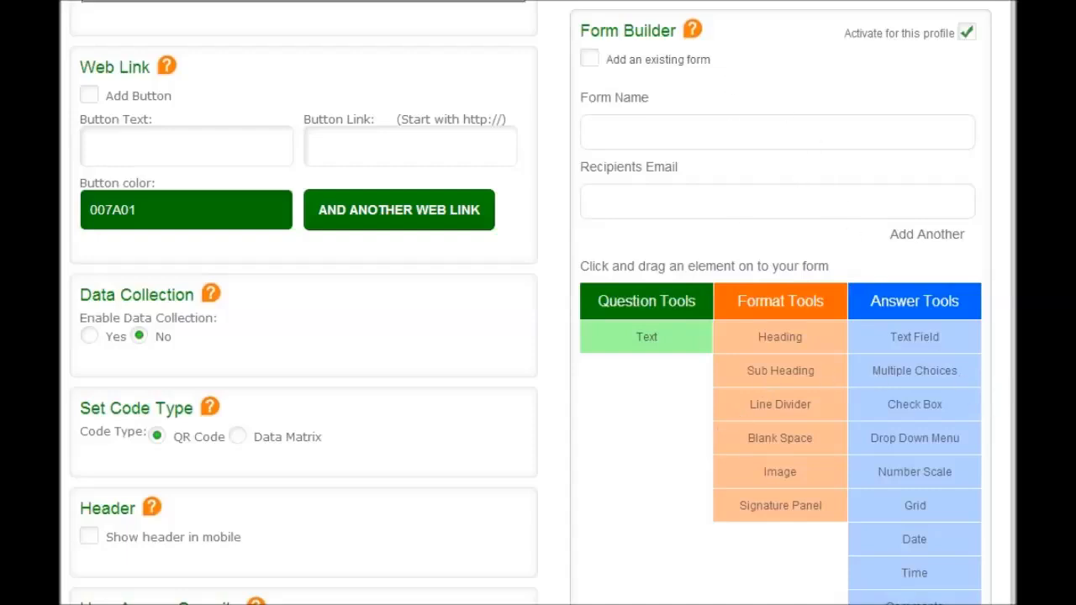
pyautogui.scroll(20, 530, 303)
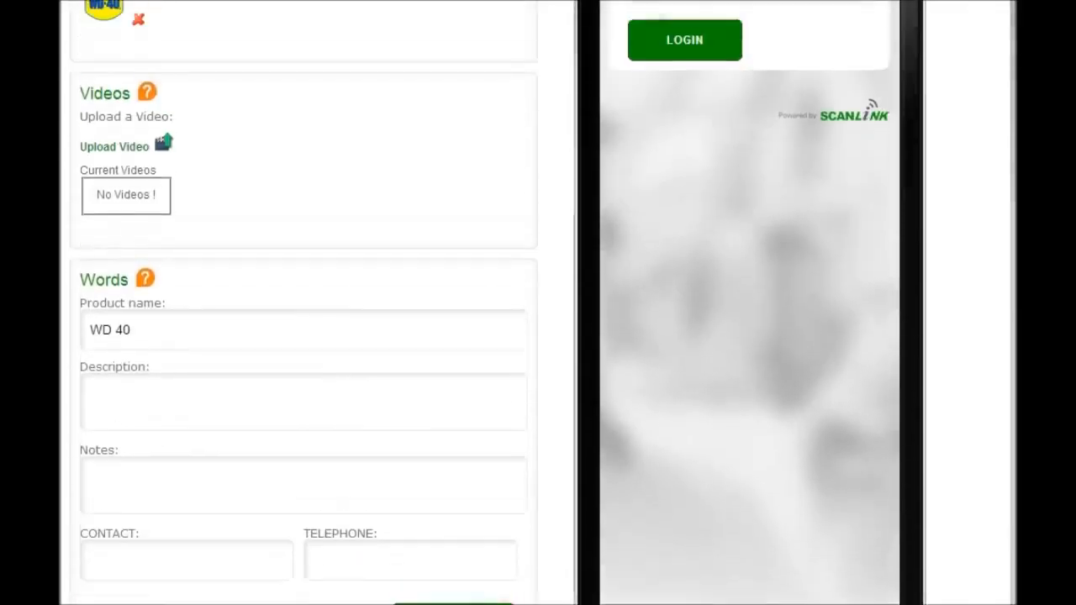
pyautogui.scroll(4, 916, 154)
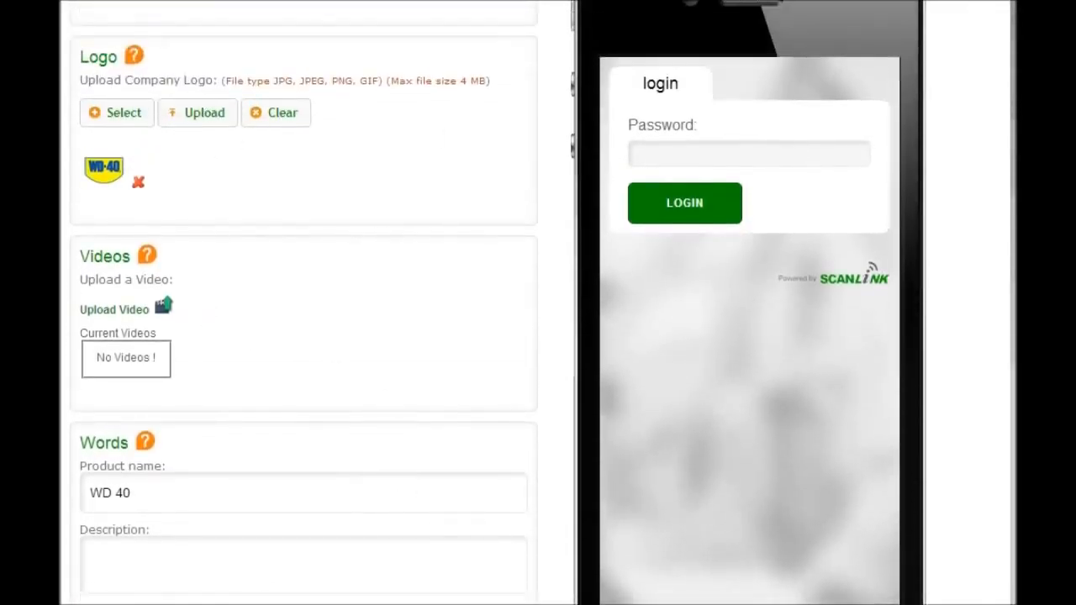
pyautogui.scroll(-7, 538, 302)
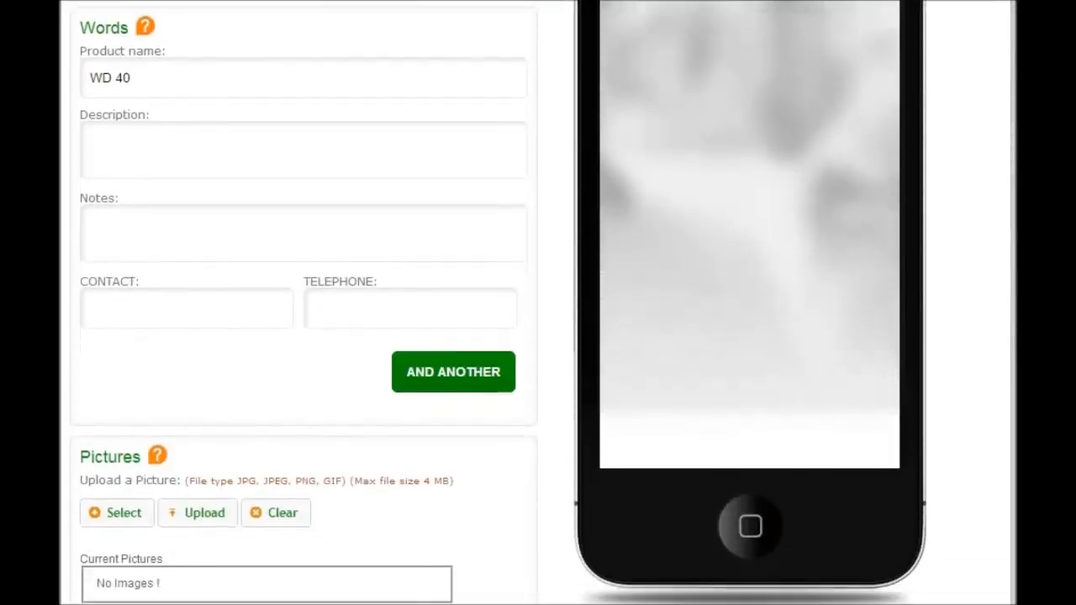
pyautogui.scroll(-5, 538, 302)
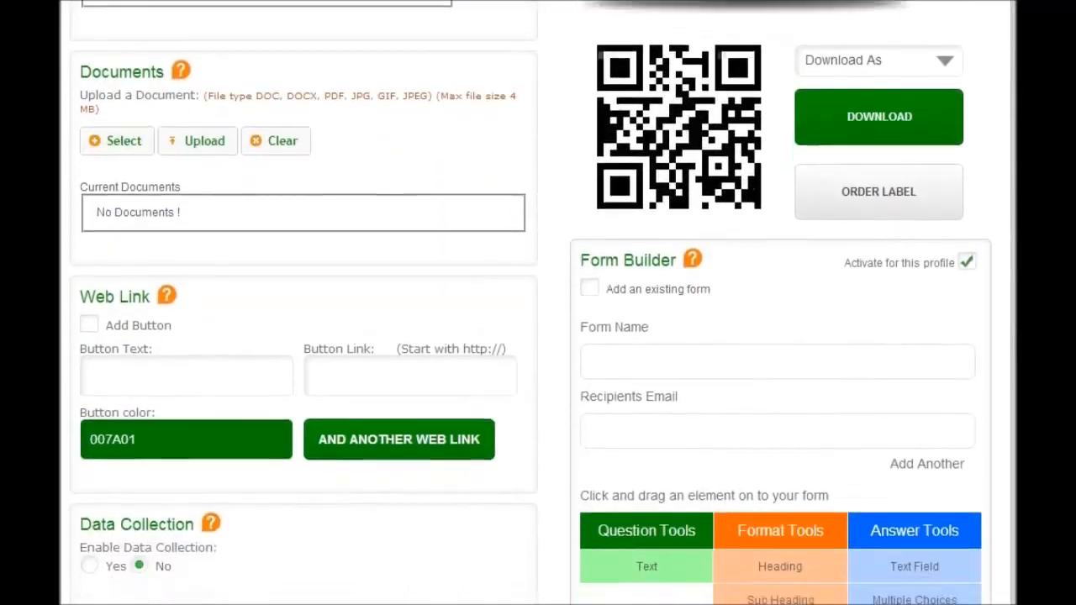
pyautogui.scroll(-1, 885, 344)
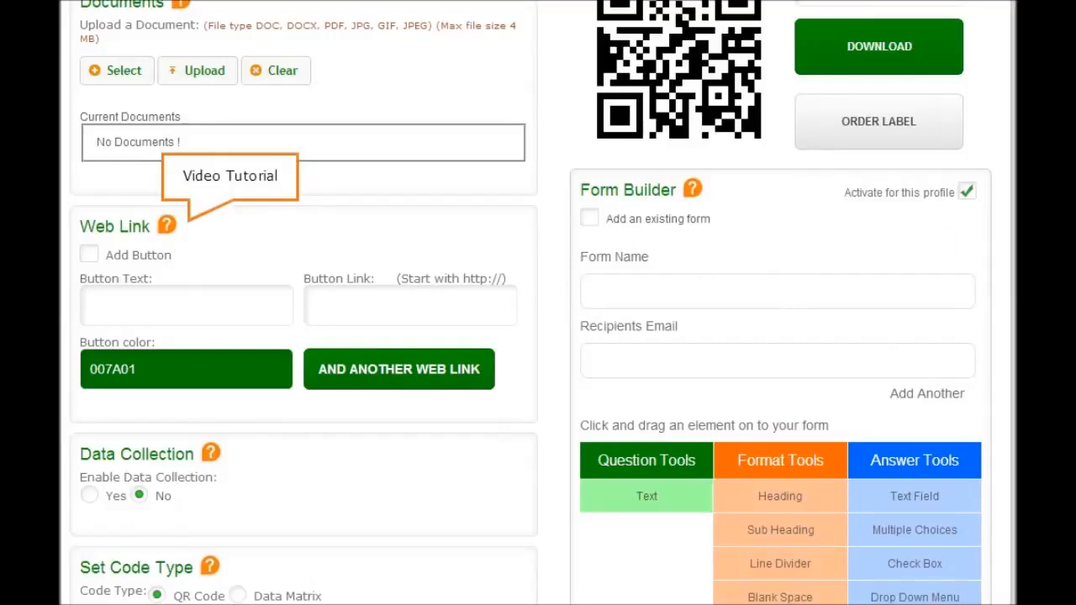
pyautogui.scroll(-2, 538, 303)
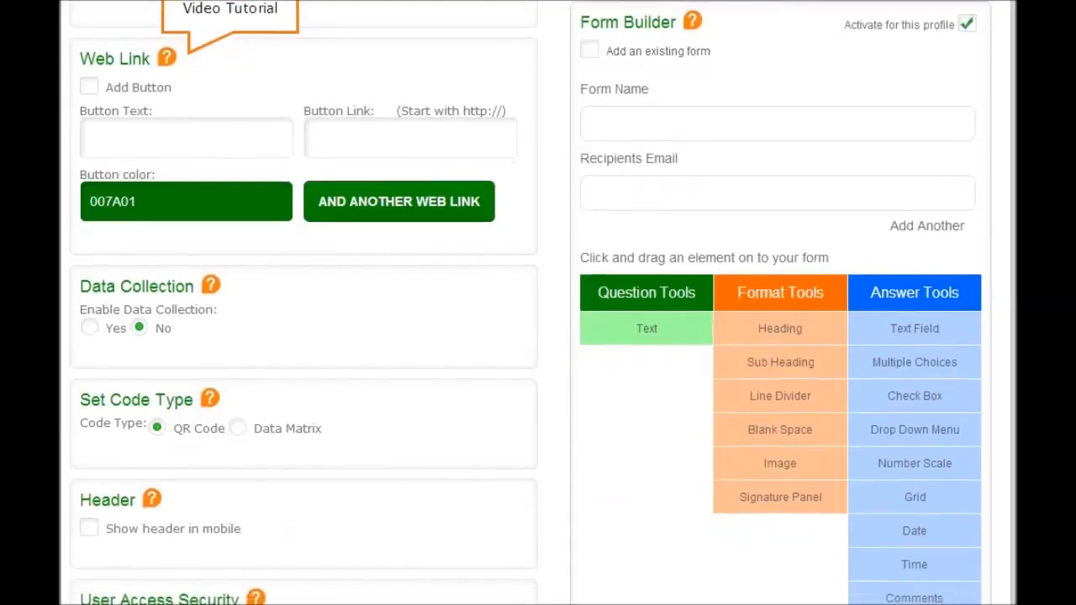